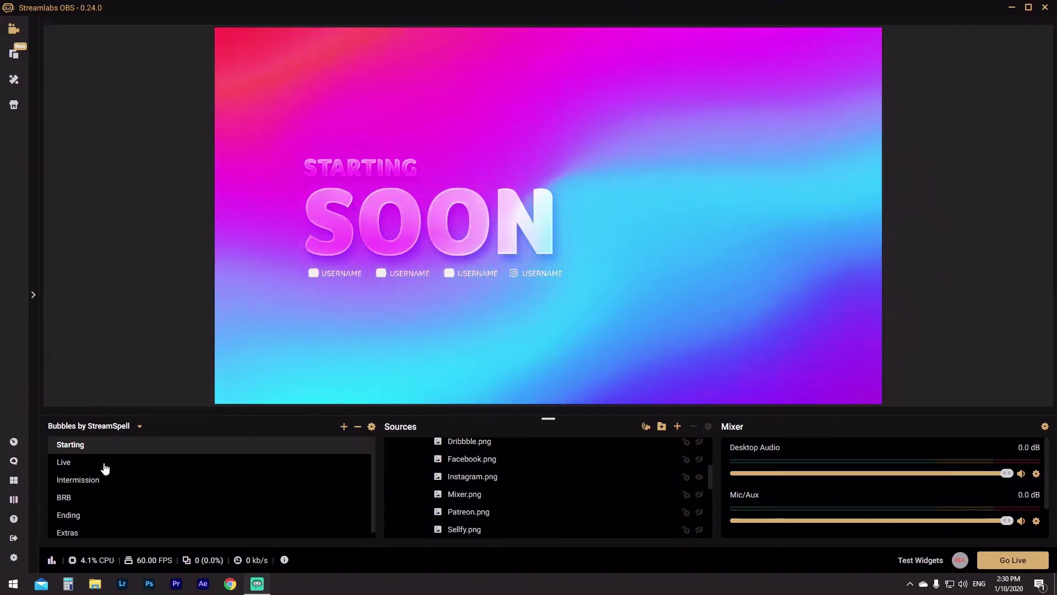
# Preview the spiral stinger by switching through Live, Intermission, BRB, Ending, Live, Intermission and BRB
pyautogui.click(105, 464)
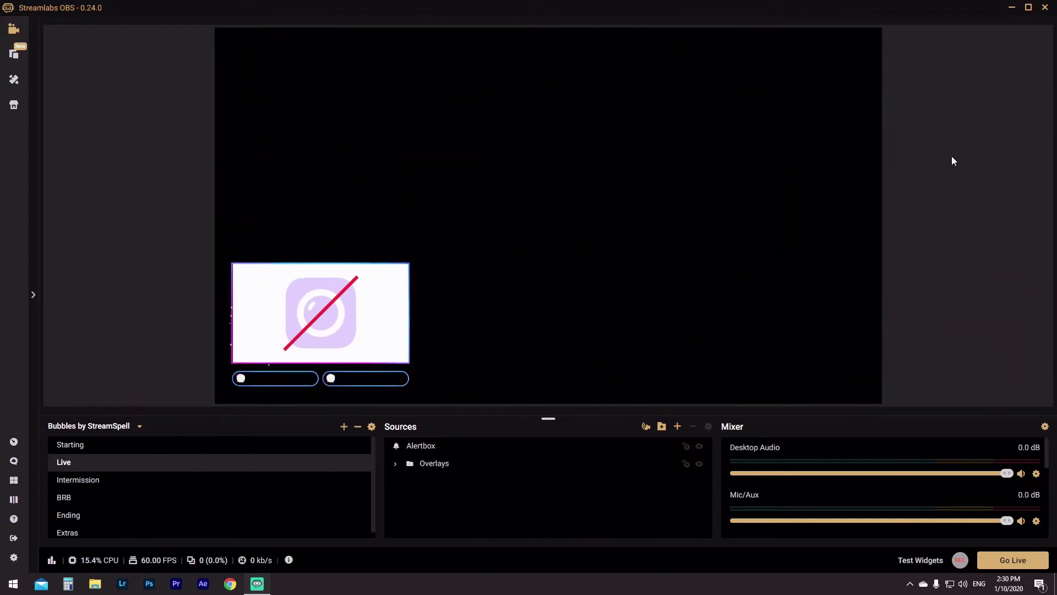
pyautogui.click(87, 483)
pyautogui.click(79, 501)
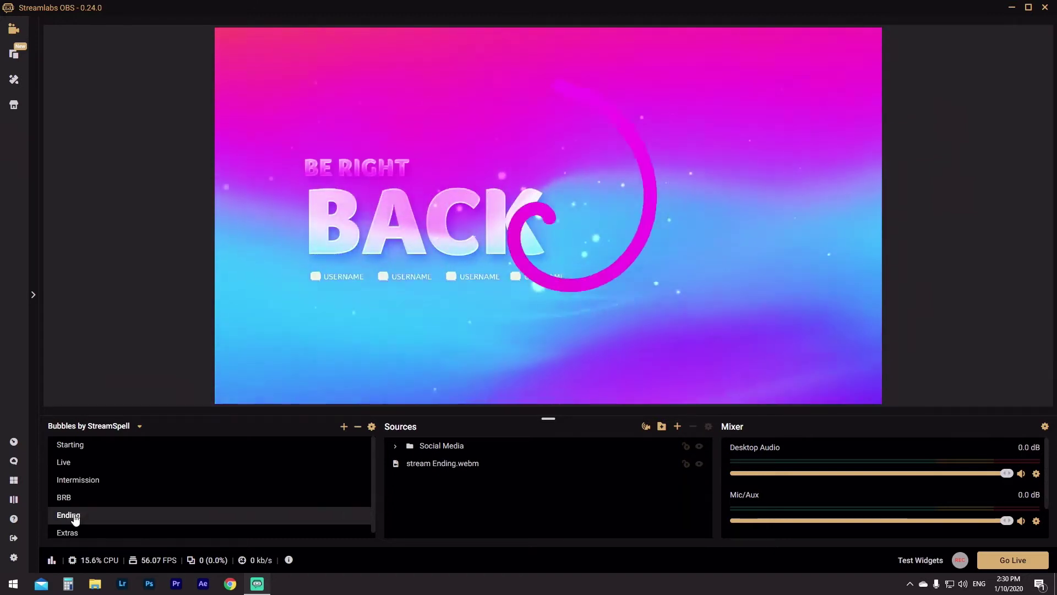
pyautogui.click(75, 517)
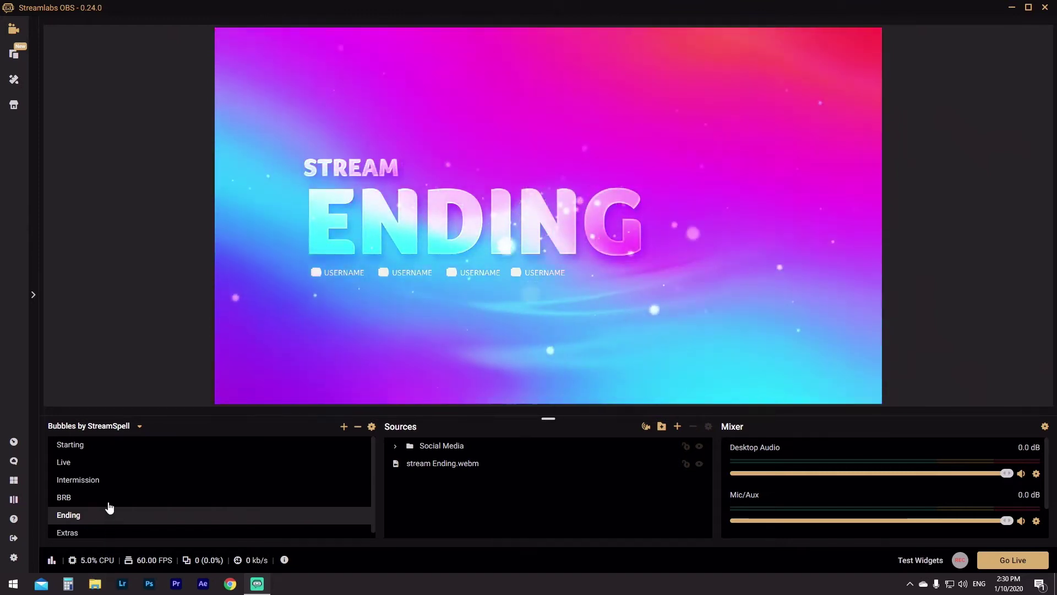
pyautogui.click(106, 464)
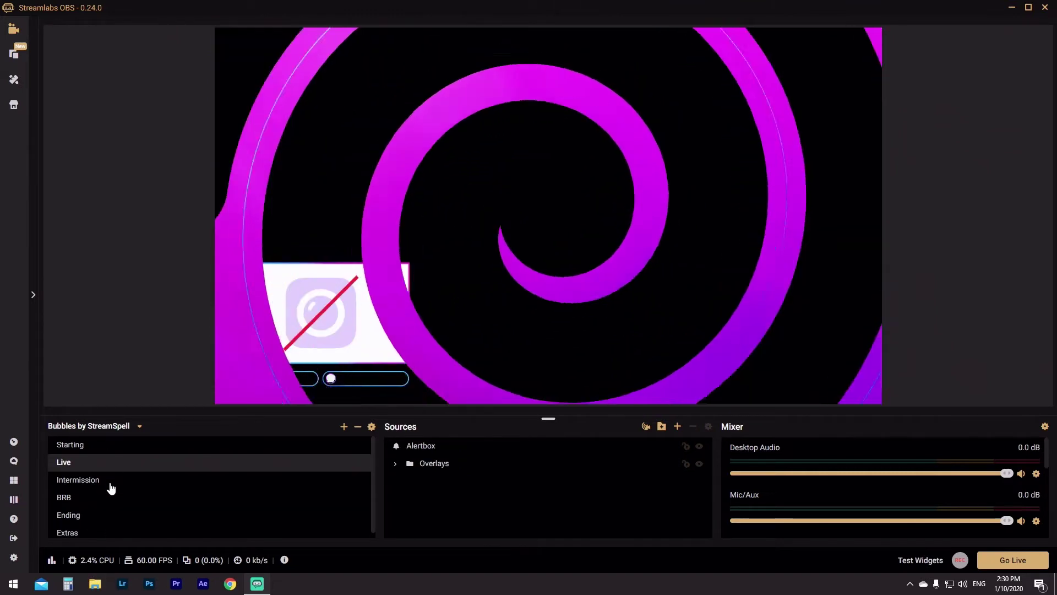
pyautogui.click(109, 484)
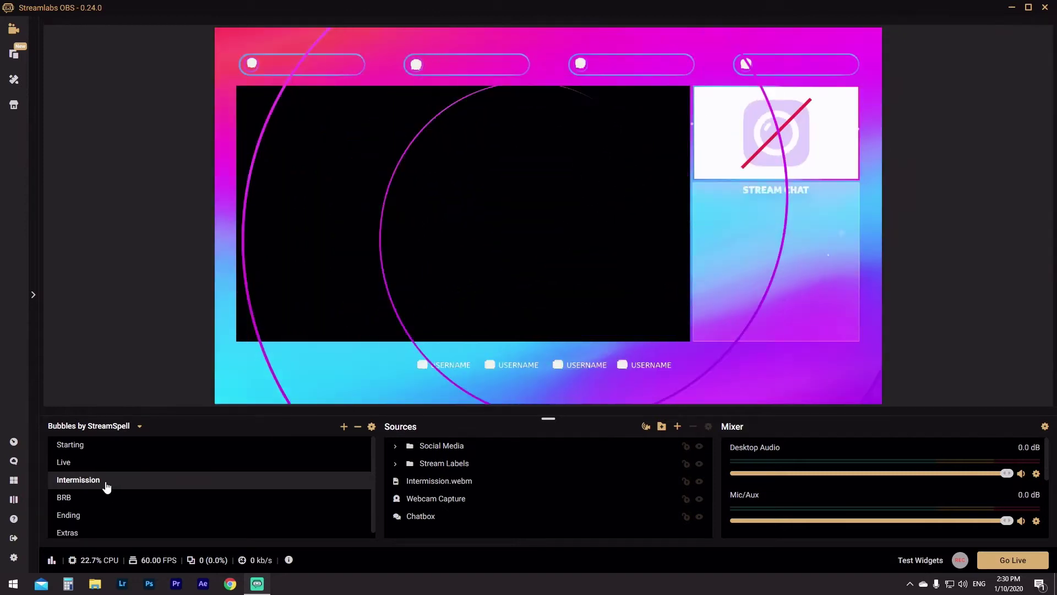
pyautogui.click(85, 499)
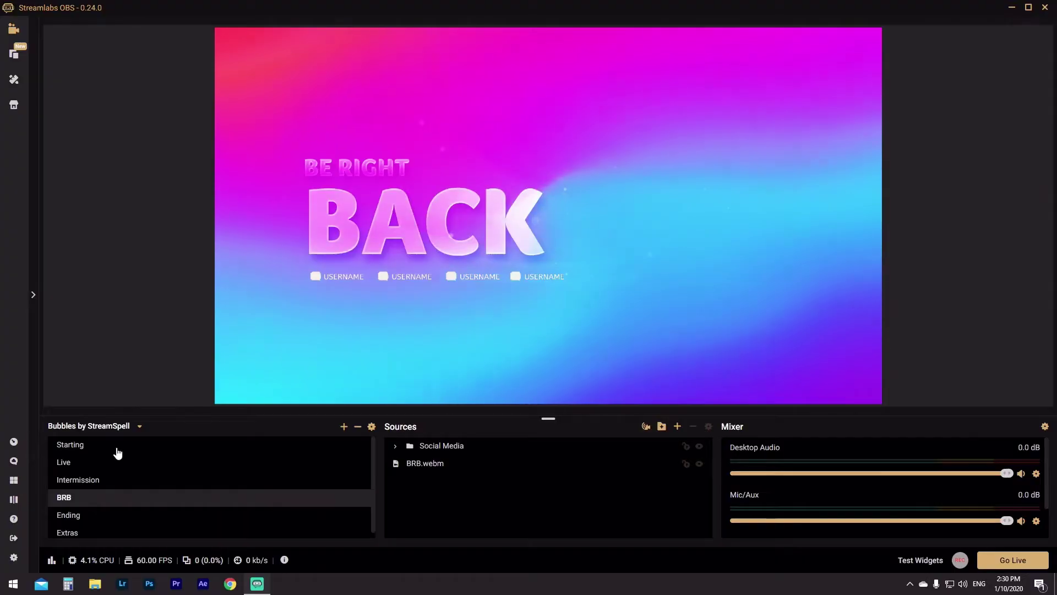
# Switch back to the Starting scene to show the Starting Soon screen
pyautogui.click(114, 447)
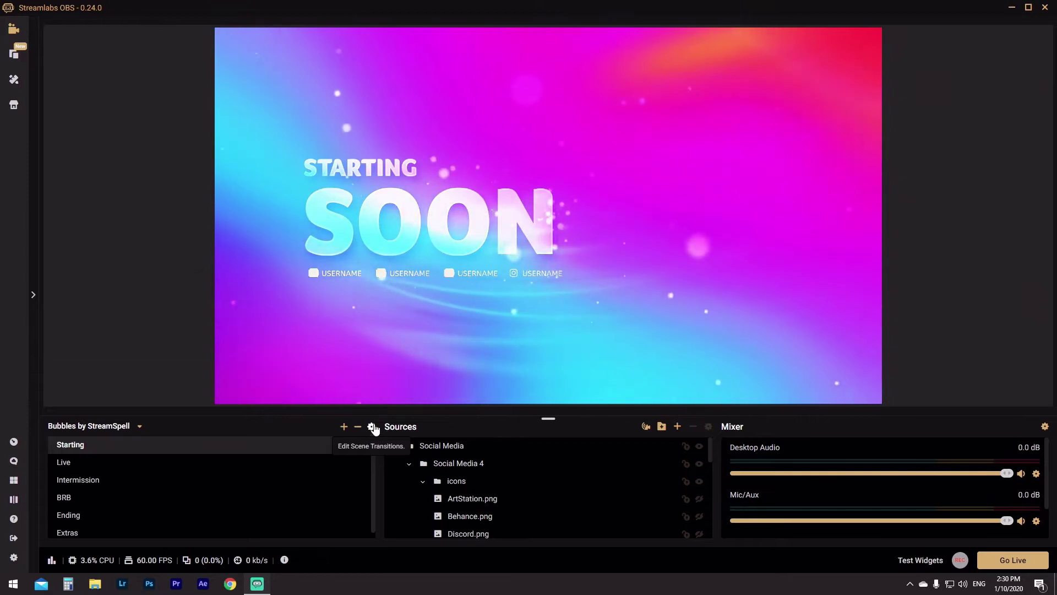
# Open the Scene Transitions settings from the gear beside the Scenes header
pyautogui.click(373, 427)
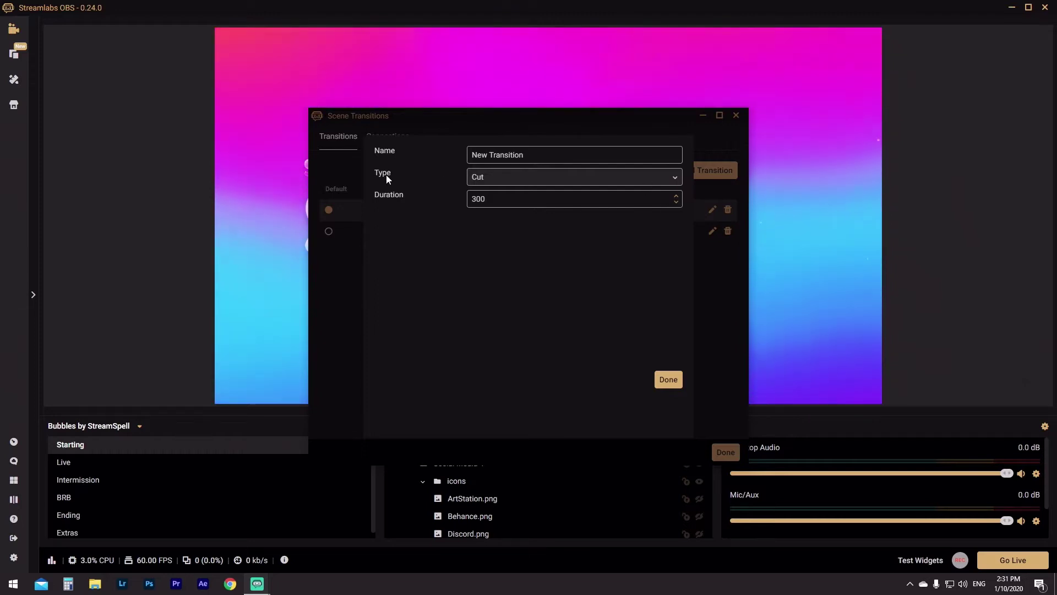
# Create a Cut-type transition named CUT and save it
pyautogui.click(500, 179)
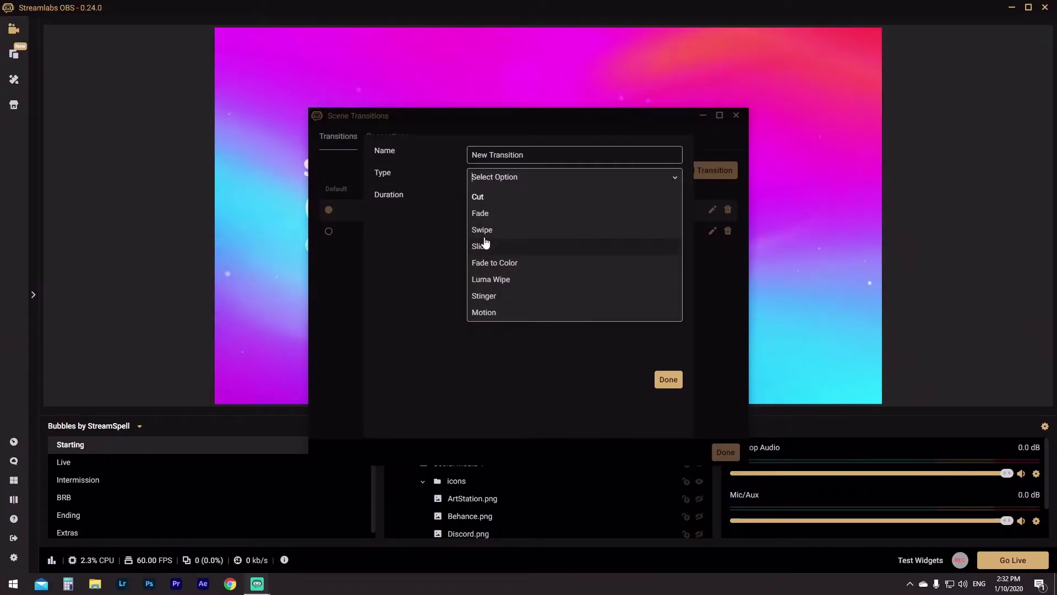
pyautogui.click(502, 198)
pyautogui.click(530, 162)
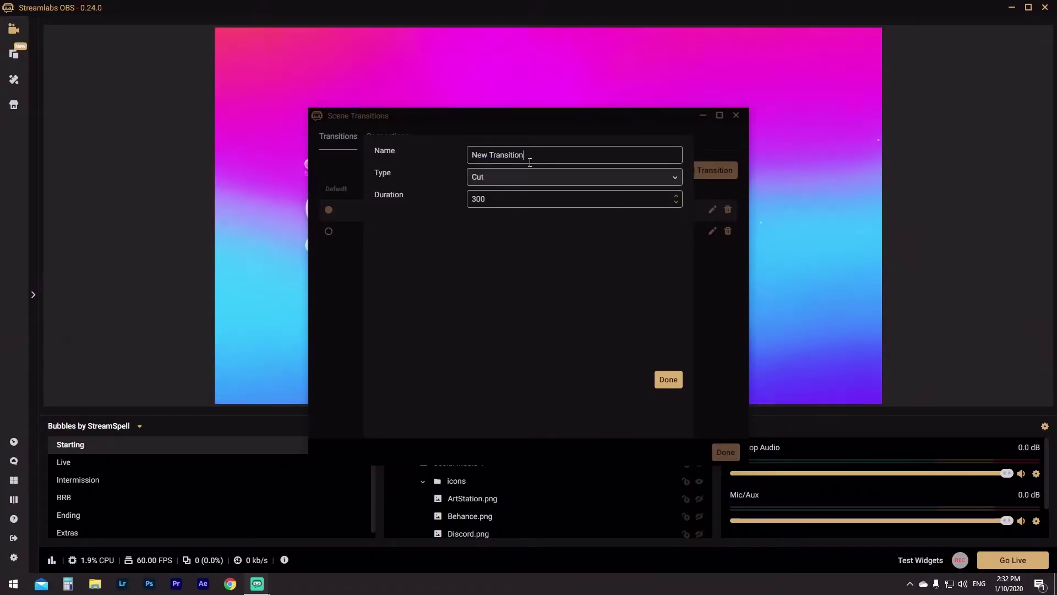
pyautogui.write('CUT')
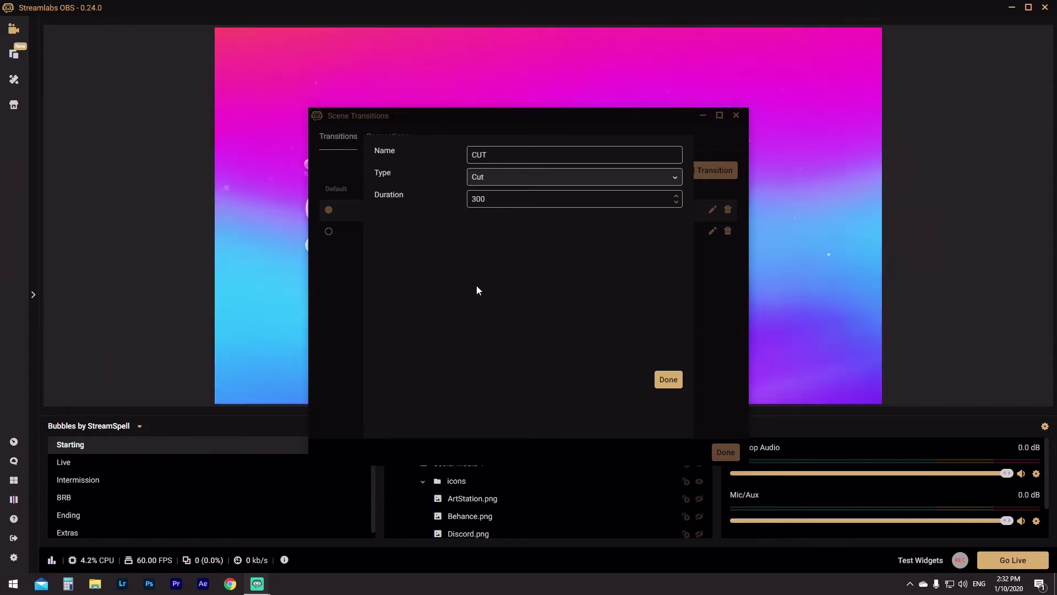
pyautogui.click(668, 380)
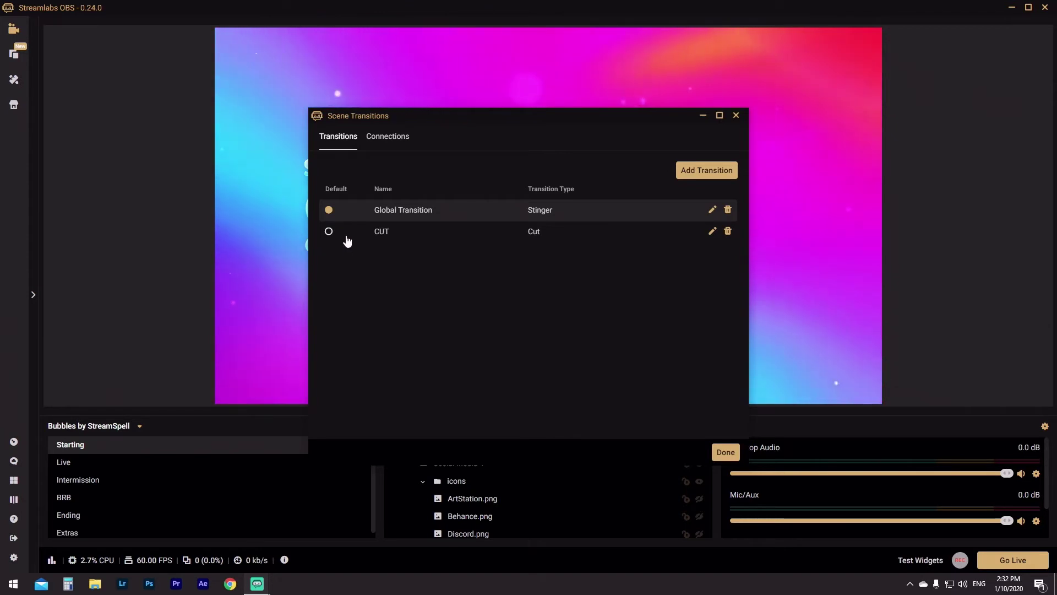
pyautogui.click(726, 452)
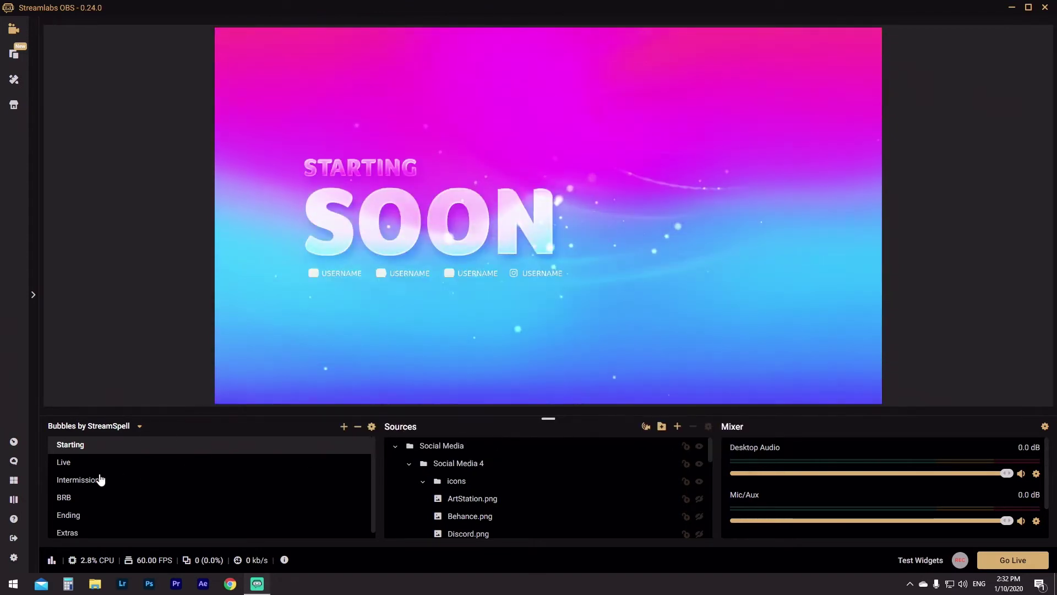
pyautogui.click(107, 483)
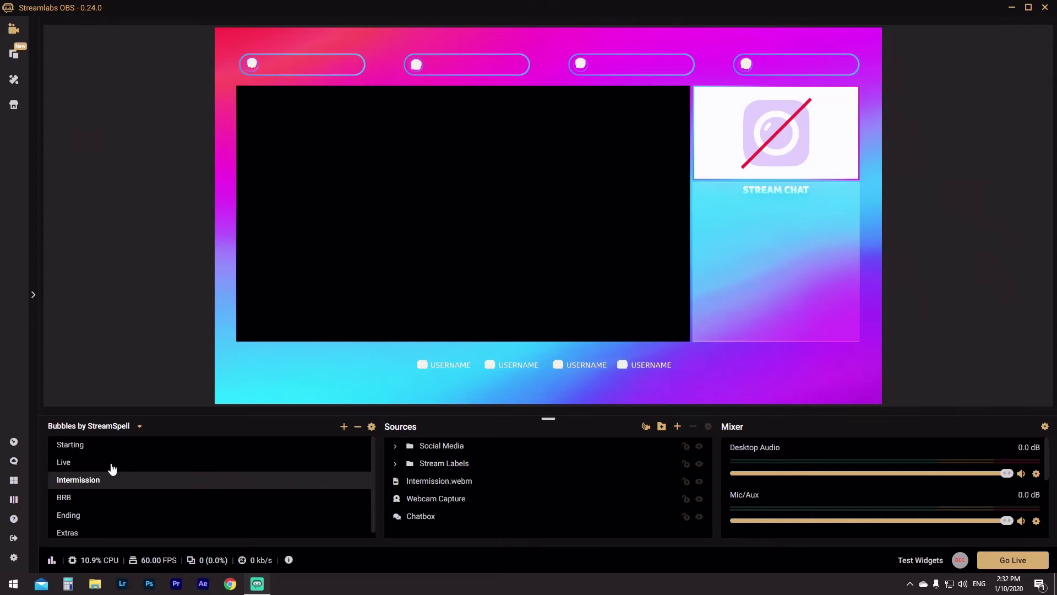
pyautogui.click(113, 465)
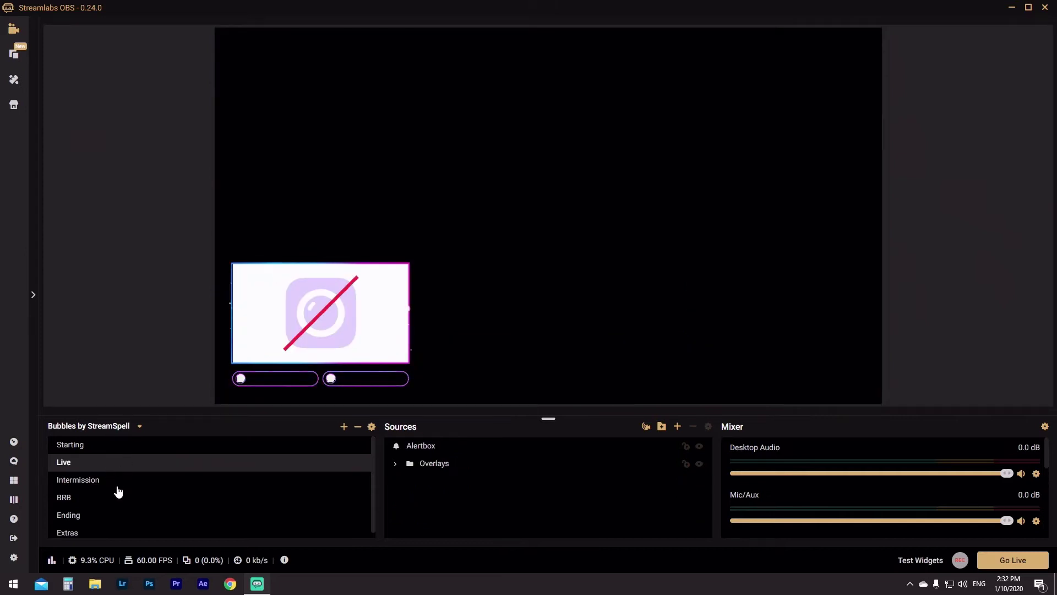
pyautogui.click(115, 483)
pyautogui.click(98, 499)
pyautogui.click(94, 516)
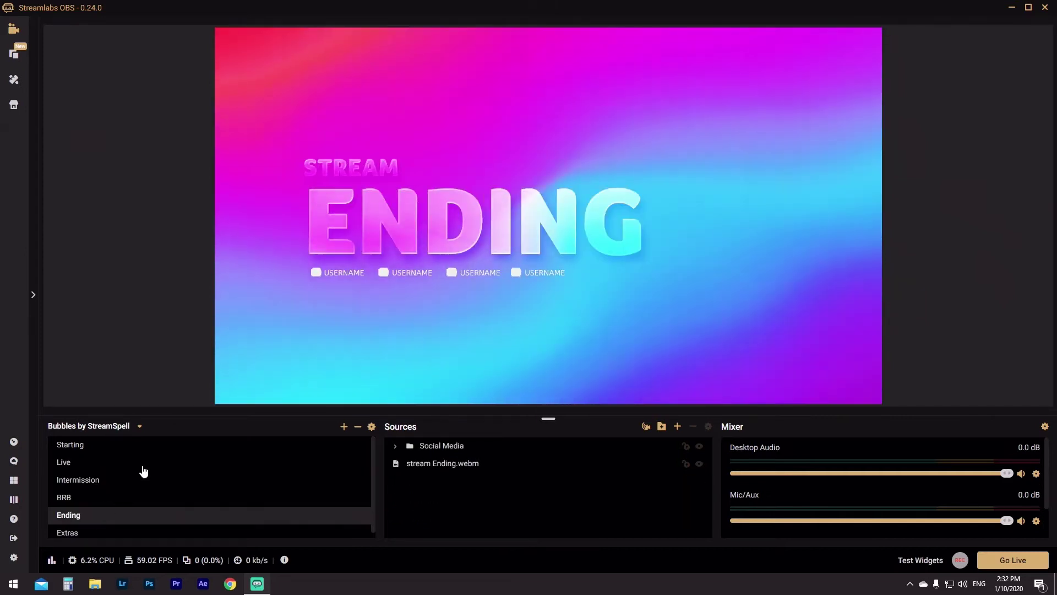
pyautogui.click(148, 451)
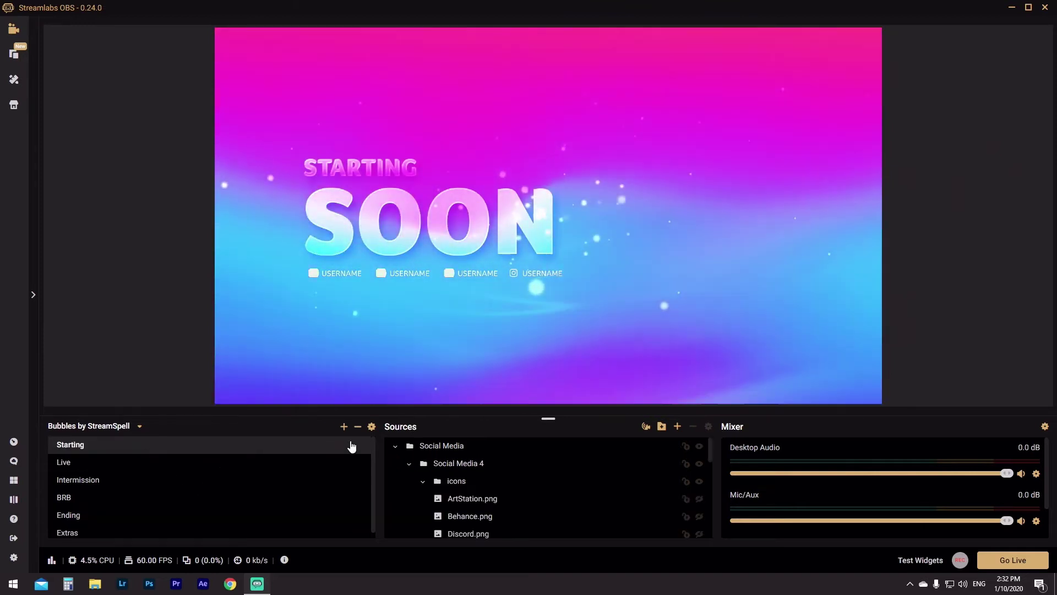
# Add a connection from Live to BRB using the CUT transition, then close Scene Transitions
pyautogui.click(372, 426)
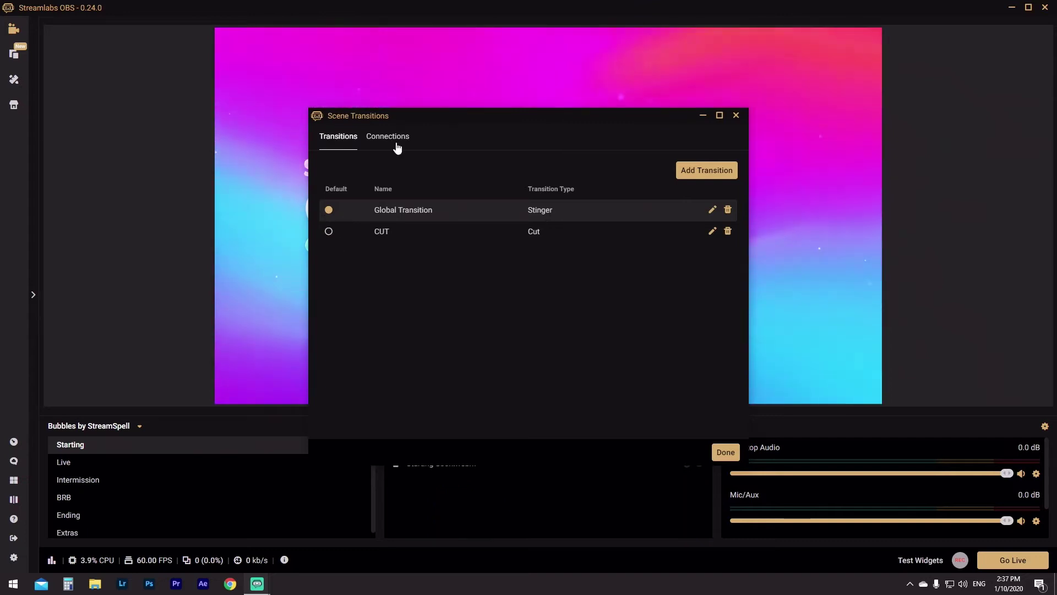
pyautogui.click(389, 138)
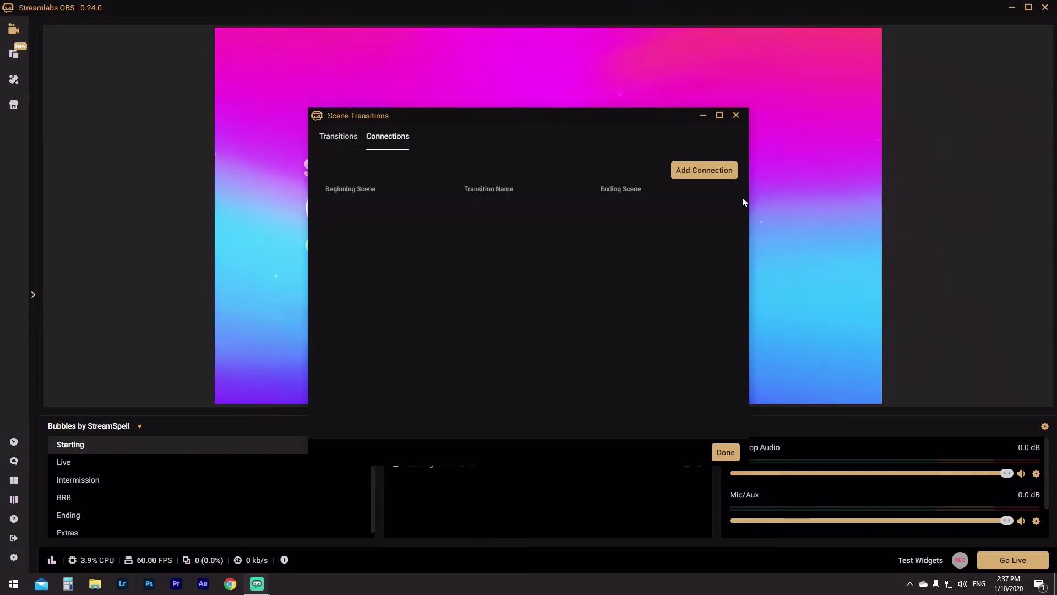
pyautogui.click(704, 172)
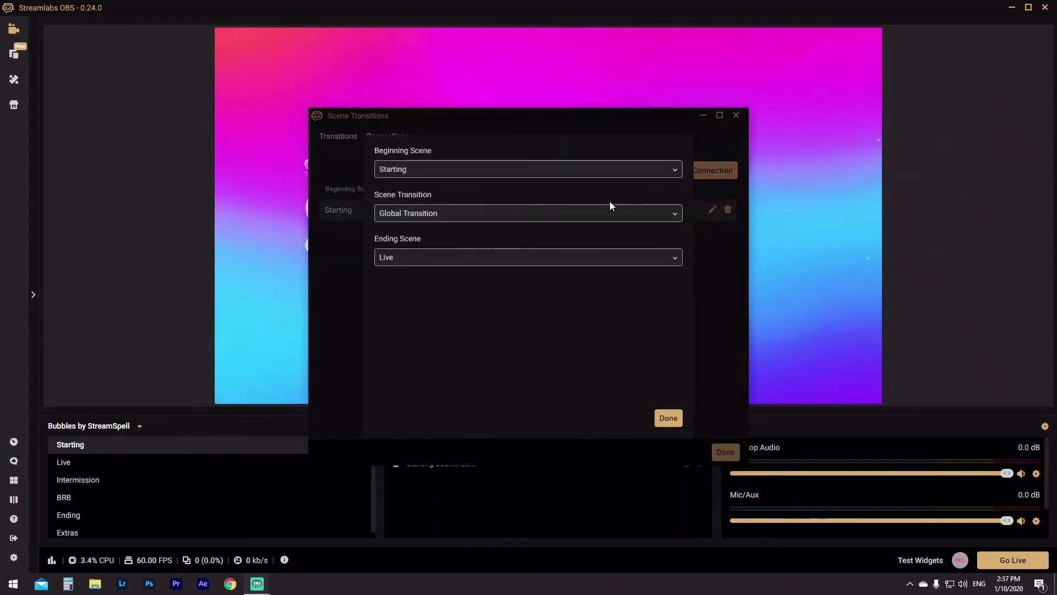
pyautogui.click(474, 173)
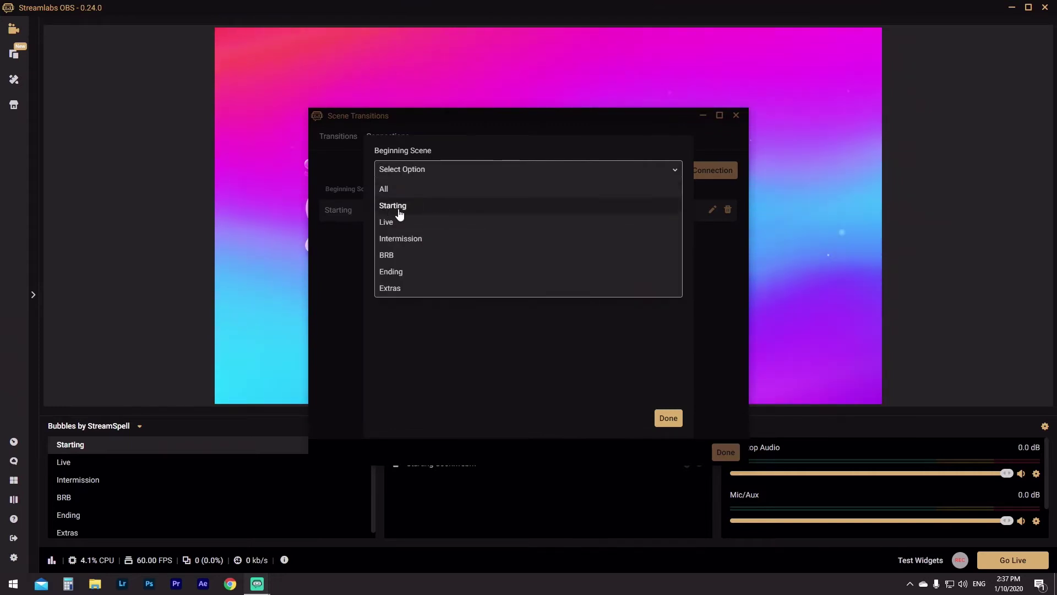
pyautogui.click(409, 227)
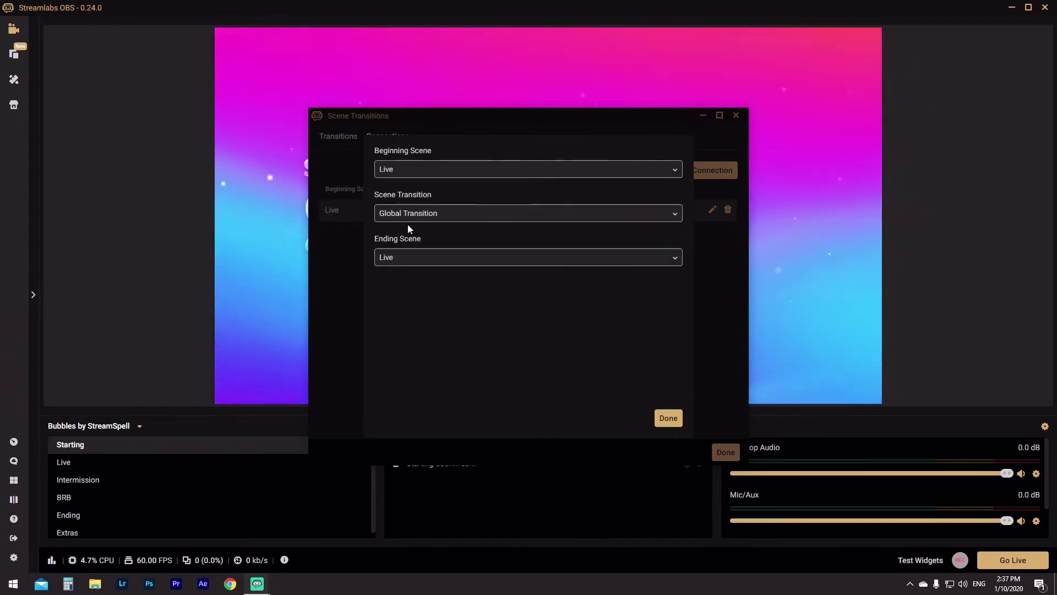
pyautogui.click(501, 217)
pyautogui.click(419, 253)
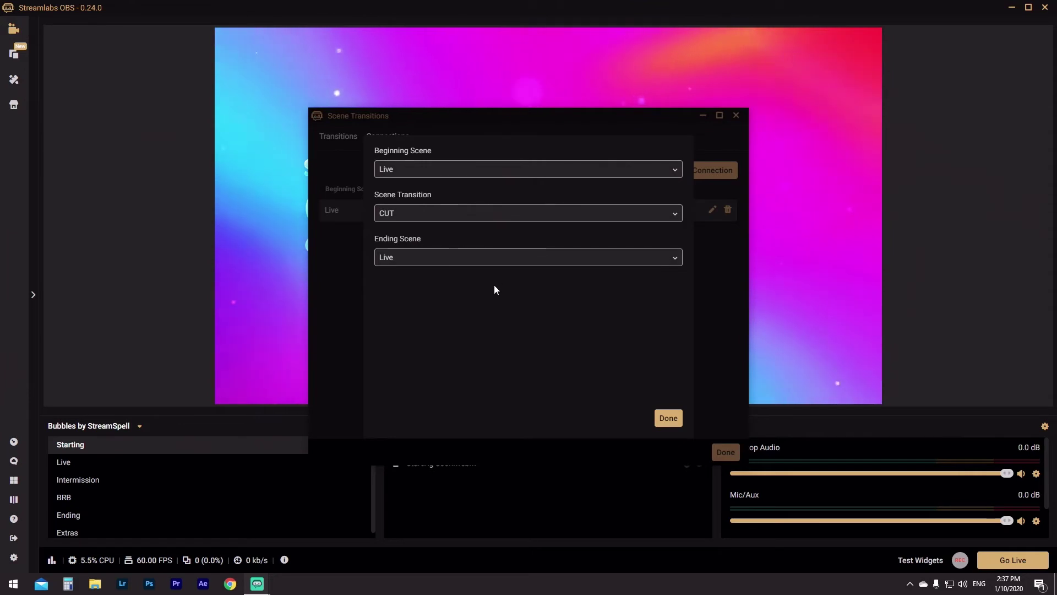
pyautogui.click(482, 259)
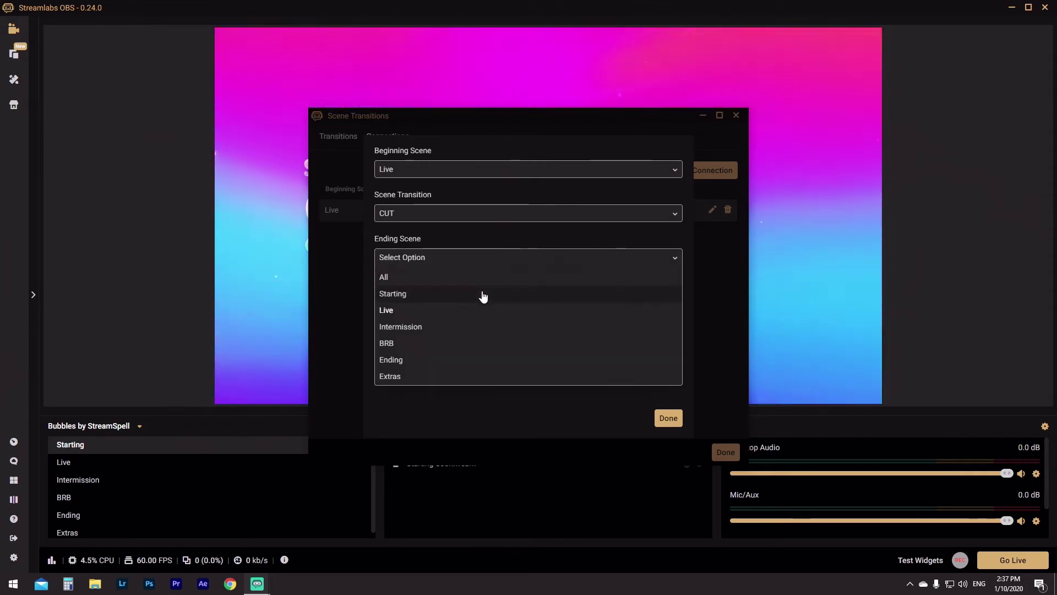
pyautogui.click(457, 345)
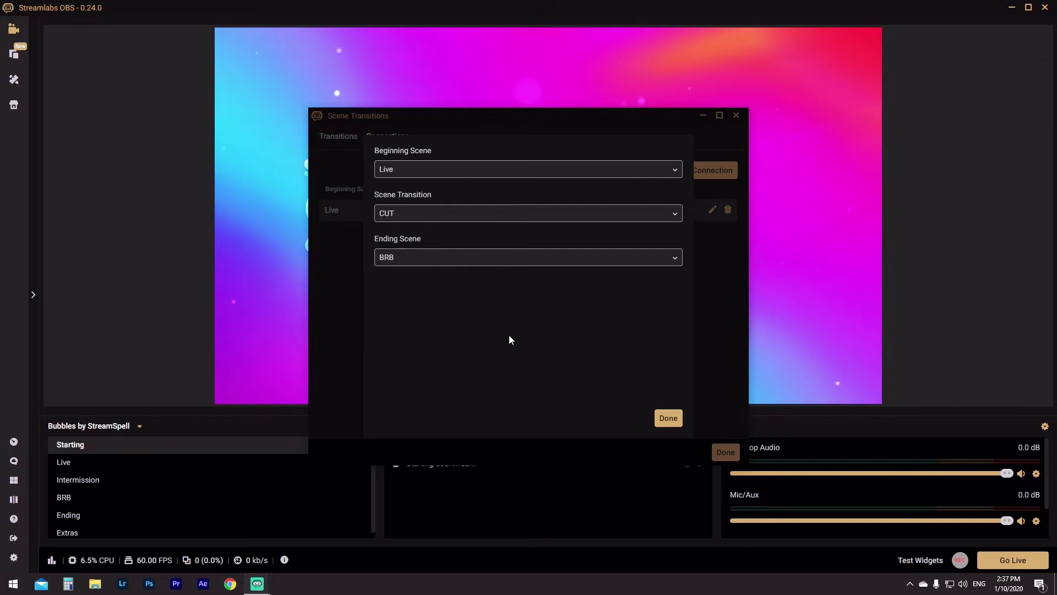
pyautogui.click(668, 419)
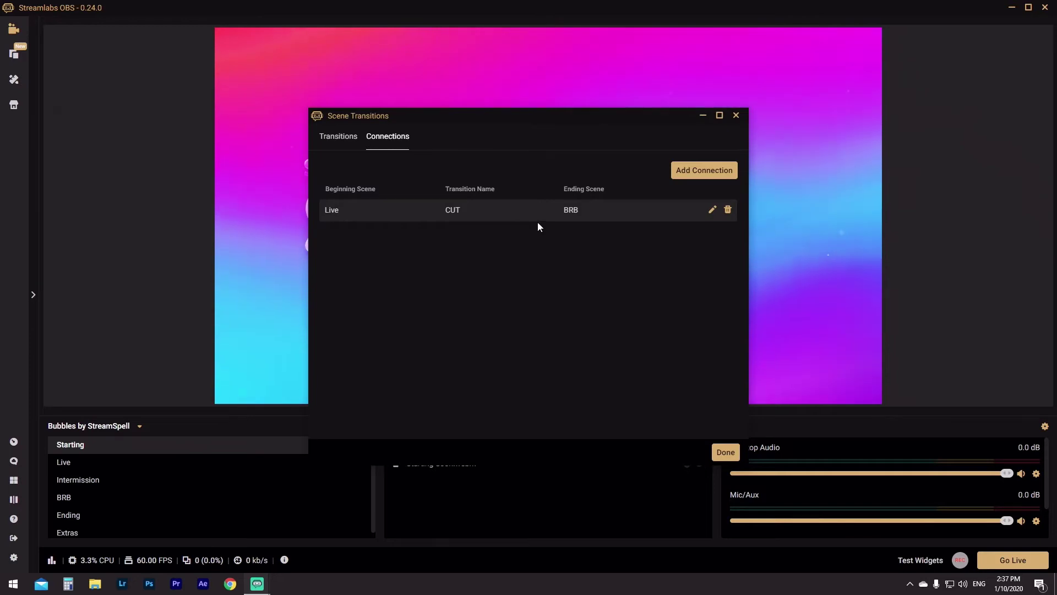
pyautogui.click(723, 455)
# Test the Live-to-BRB cut by switching Live, Intermission, Live, BRB, Live, then reopen Scene Transitions
pyautogui.click(118, 467)
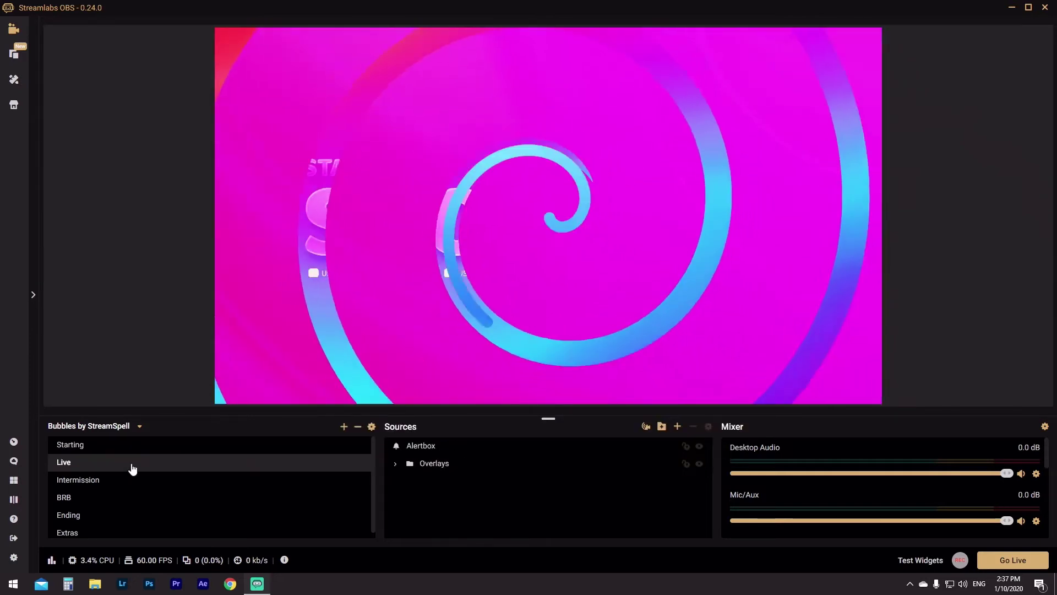
pyautogui.click(95, 482)
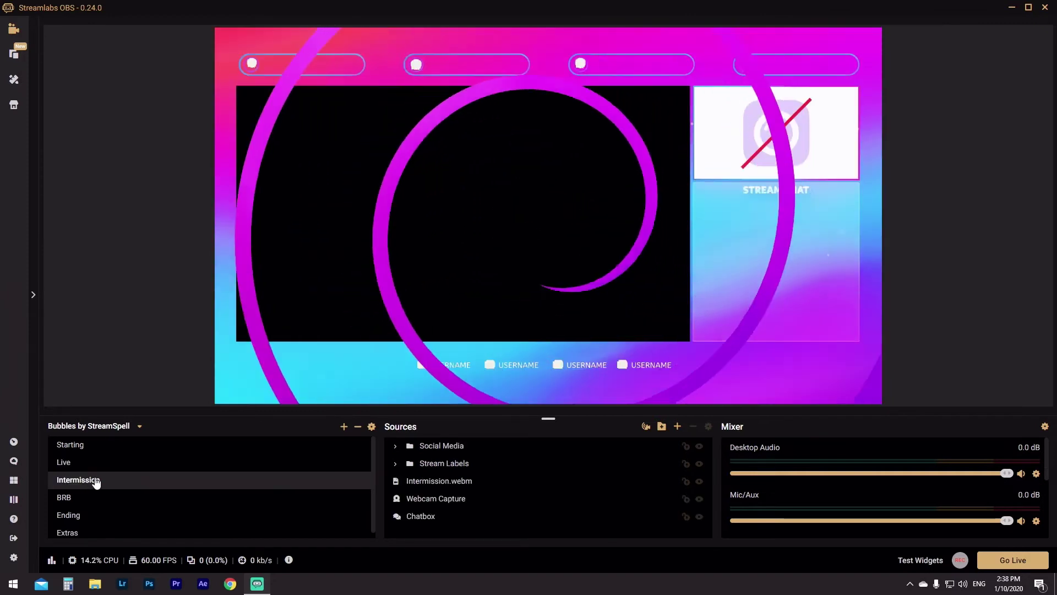
pyautogui.click(95, 466)
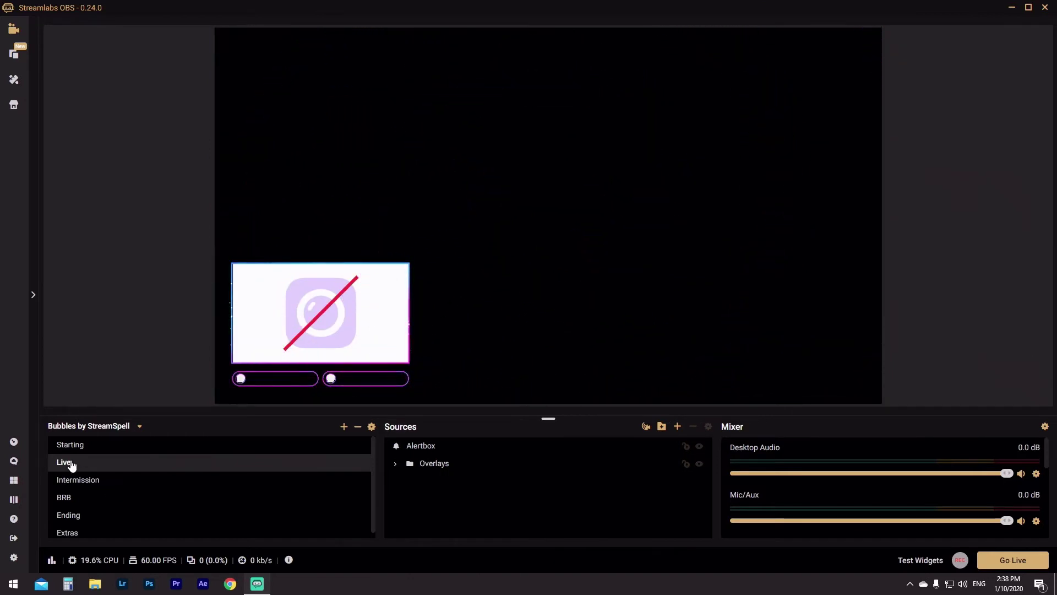
pyautogui.click(76, 498)
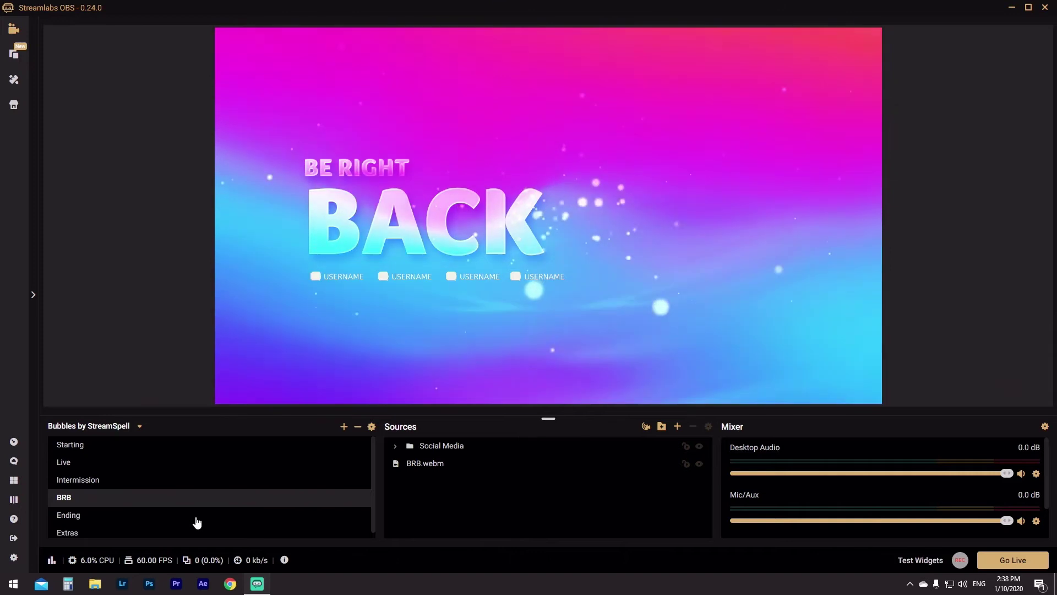
pyautogui.click(115, 464)
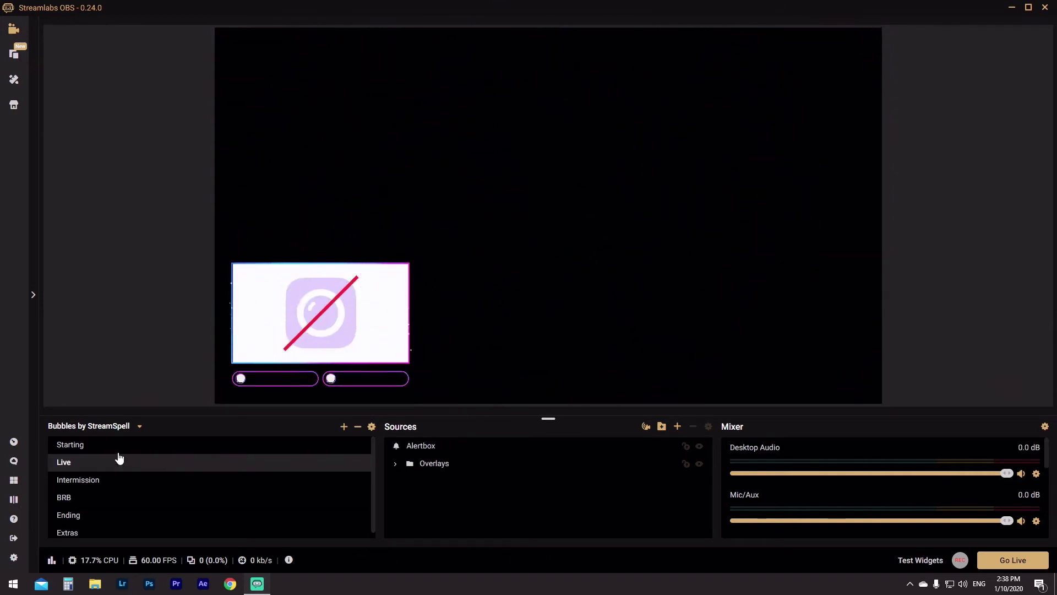
pyautogui.click(368, 428)
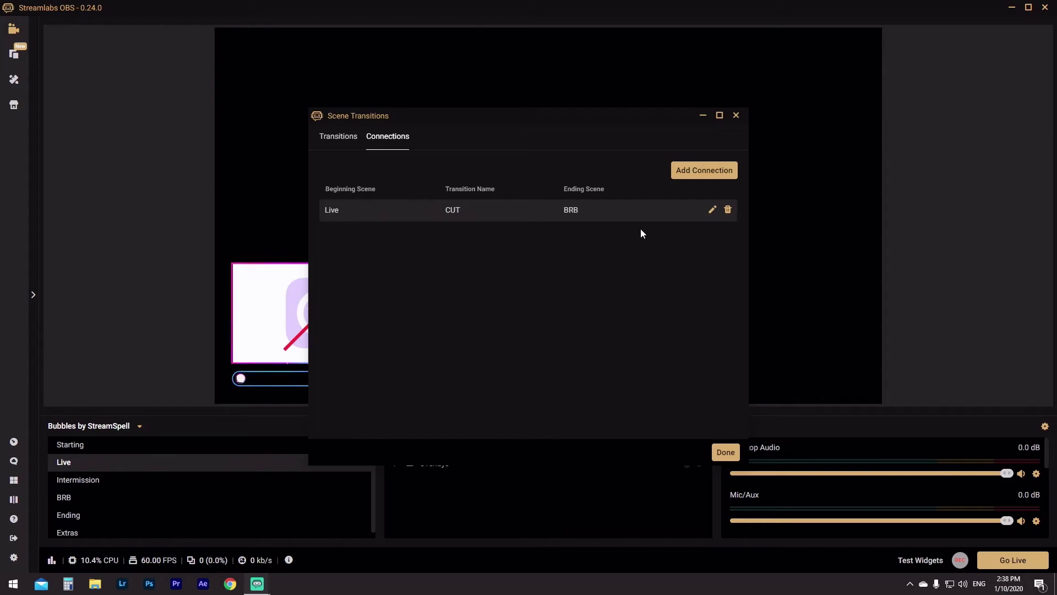
# Add a second connection from BRB to Live using the CUT transition
pyautogui.click(700, 170)
pyautogui.click(447, 172)
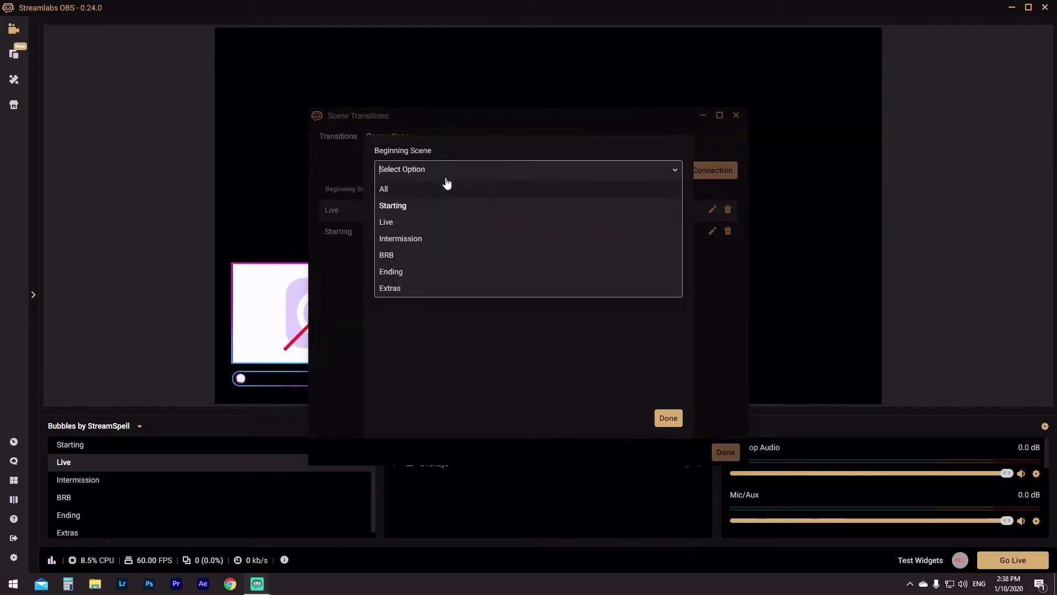
pyautogui.click(433, 264)
pyautogui.click(435, 215)
pyautogui.click(425, 257)
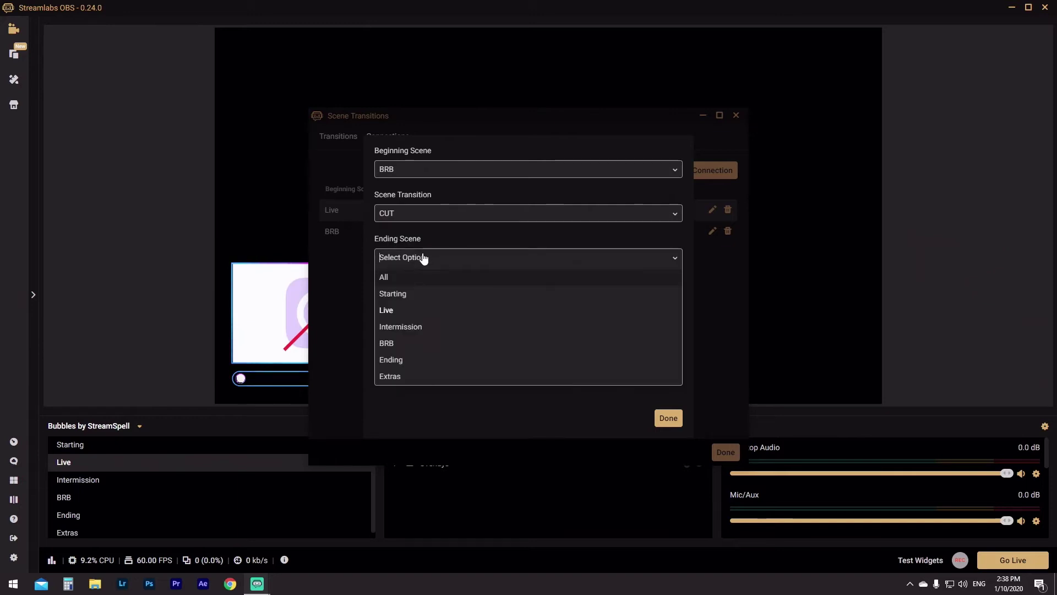
pyautogui.click(403, 312)
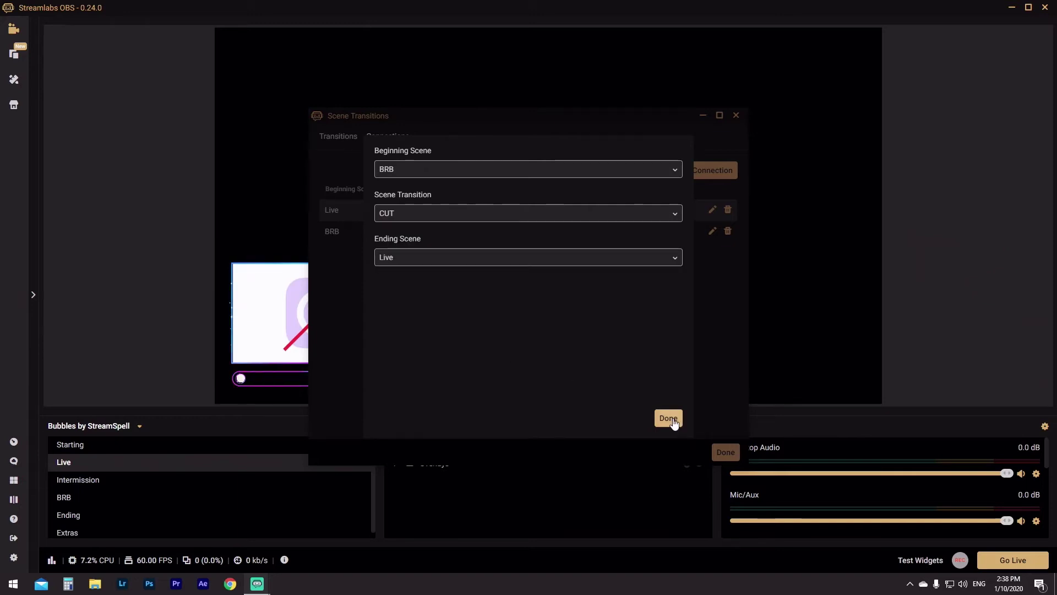
pyautogui.click(669, 418)
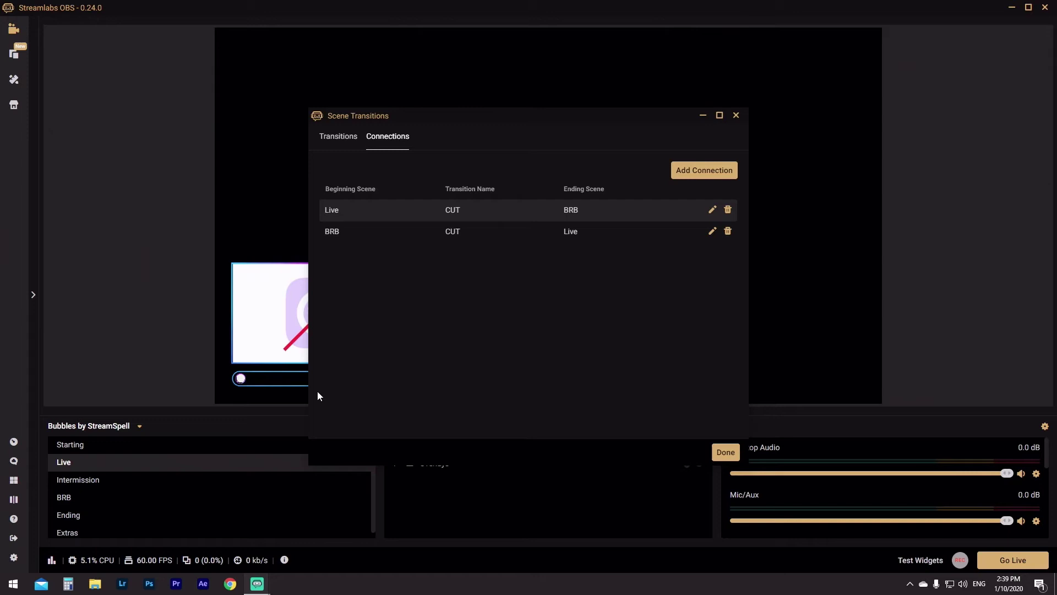
# Close Scene Transitions and test the cut by switching to BRB, then back to Live
pyautogui.click(726, 451)
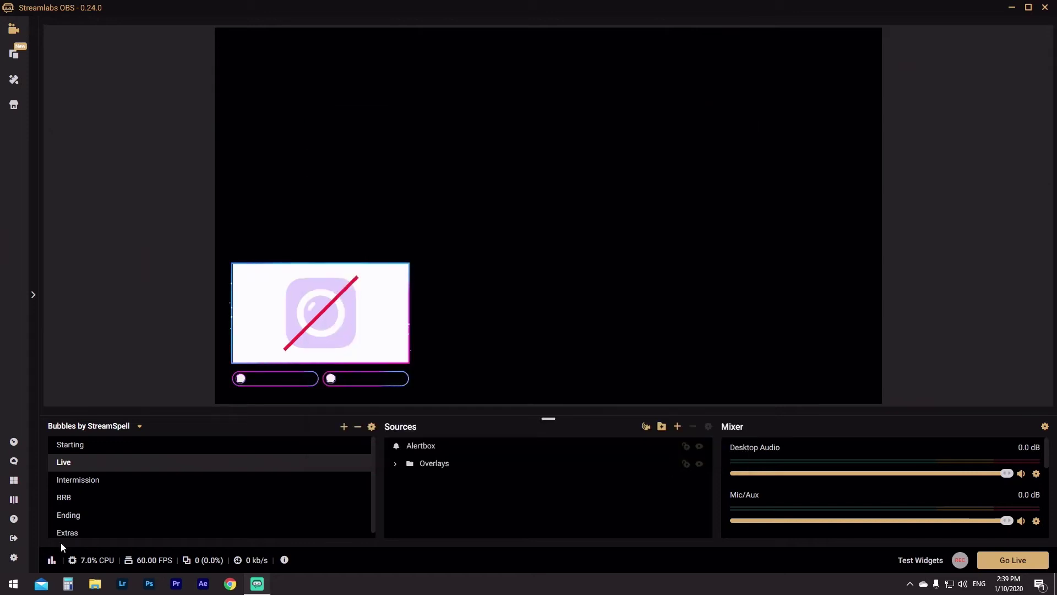
pyautogui.click(83, 498)
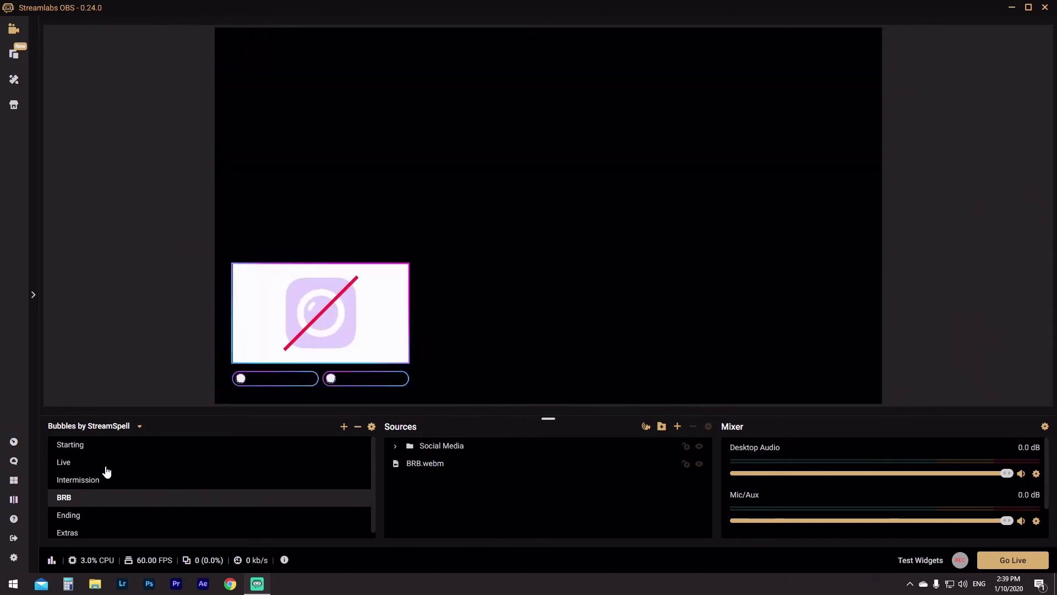
pyautogui.click(107, 465)
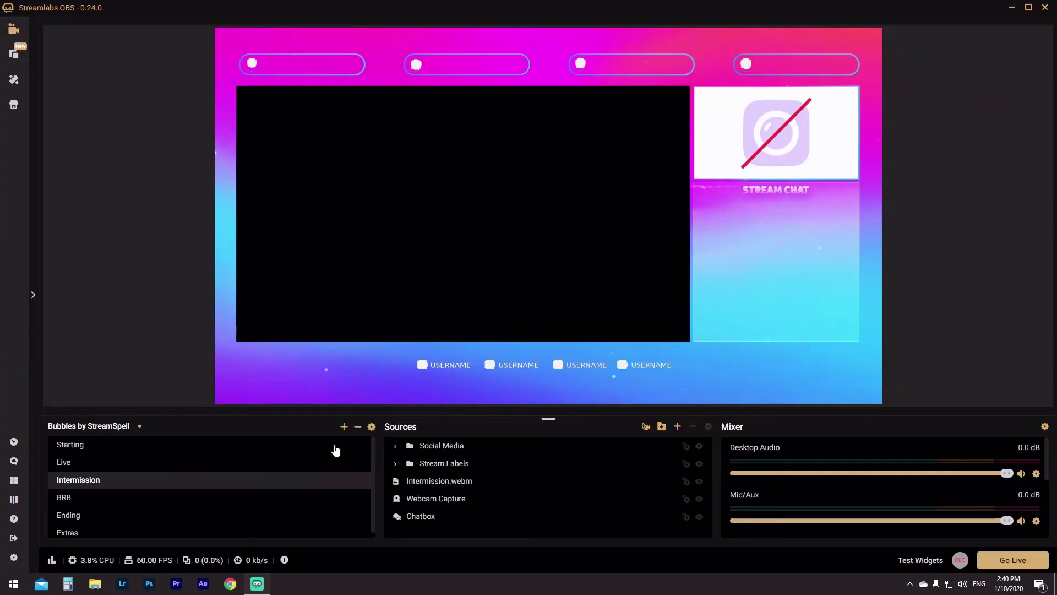
# Add a Swipe-type transition named SWIPE with direction Left and save it
pyautogui.click(371, 426)
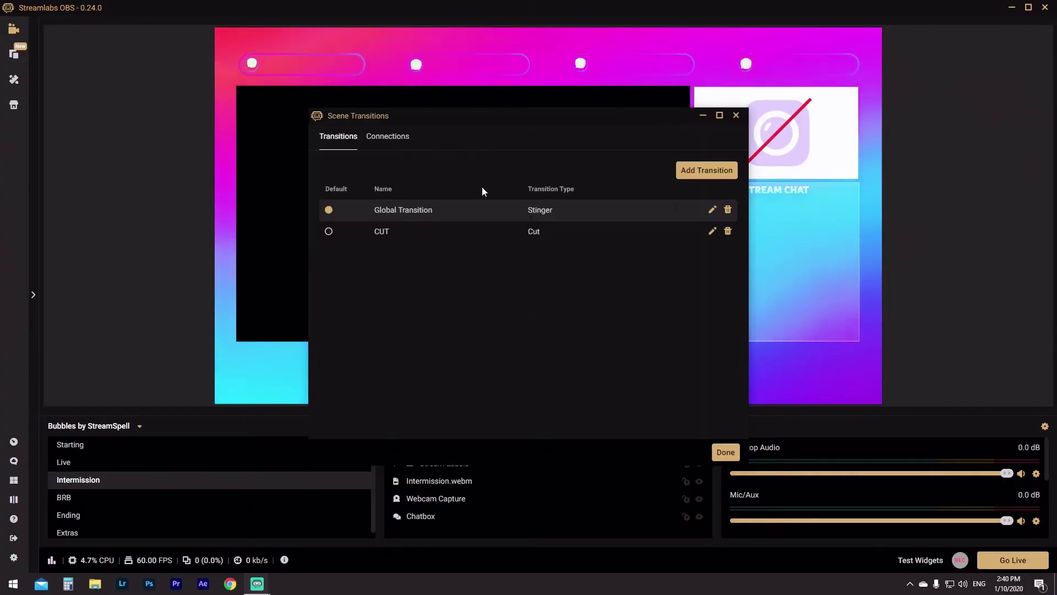
pyautogui.click(720, 175)
pyautogui.click(504, 177)
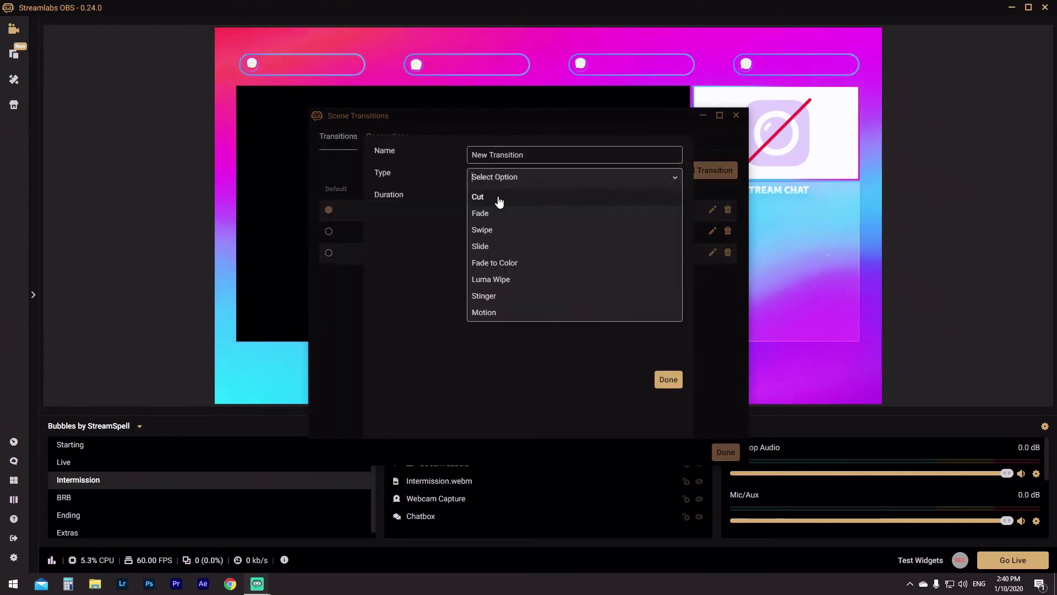
pyautogui.click(492, 236)
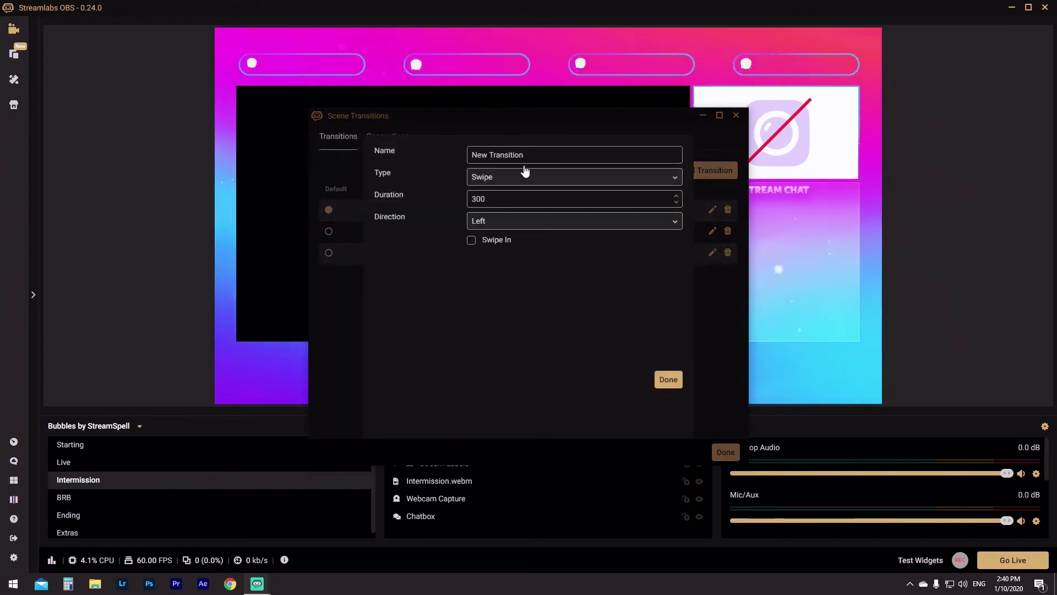
pyautogui.moveTo(524, 157); pyautogui.dragTo(375, 159)
pyautogui.write('SWIPE')
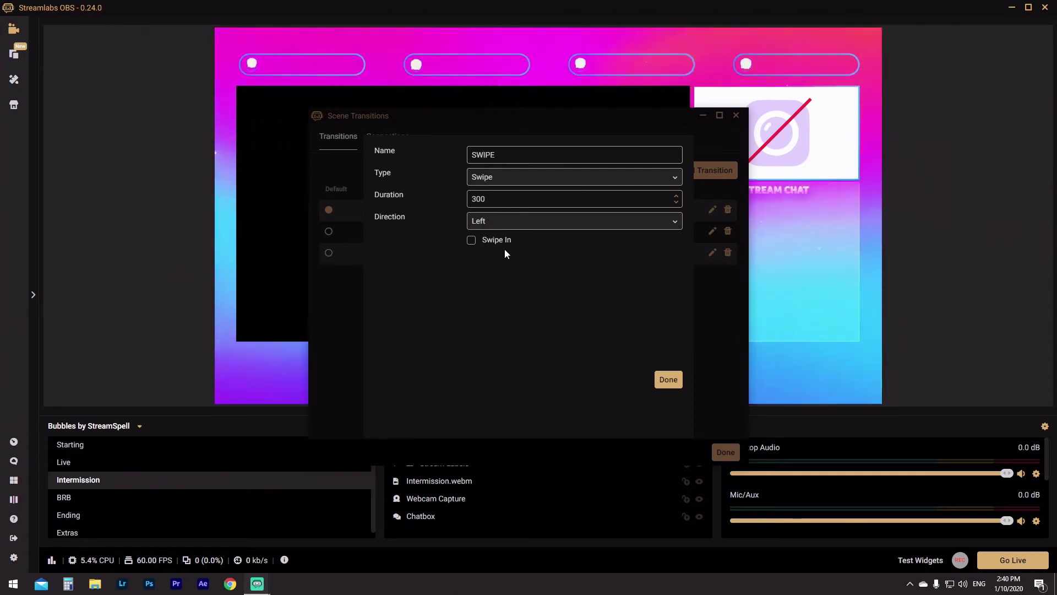
pyautogui.click(524, 221)
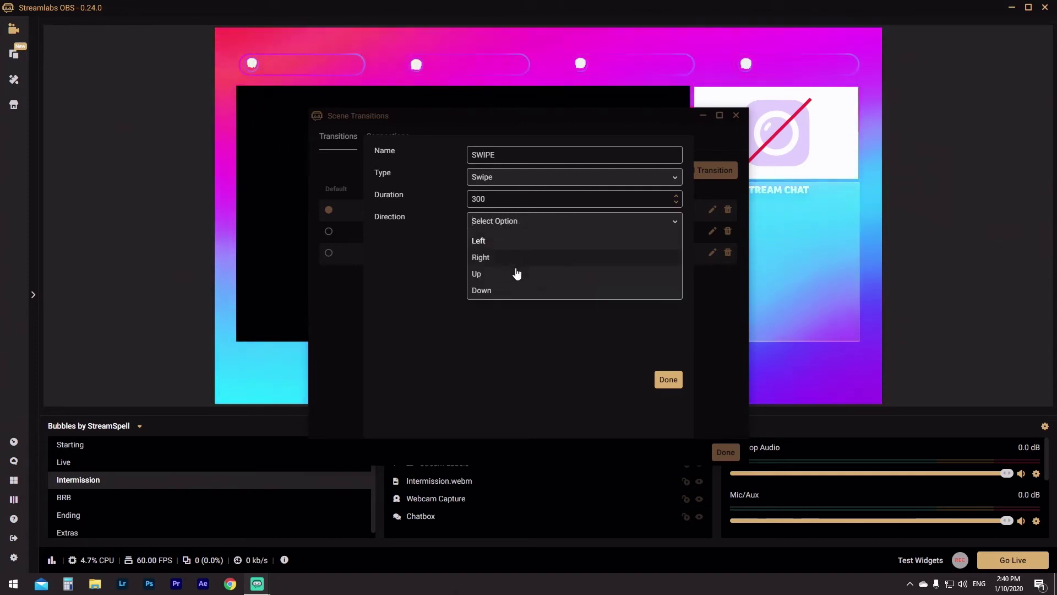
pyautogui.click(524, 237)
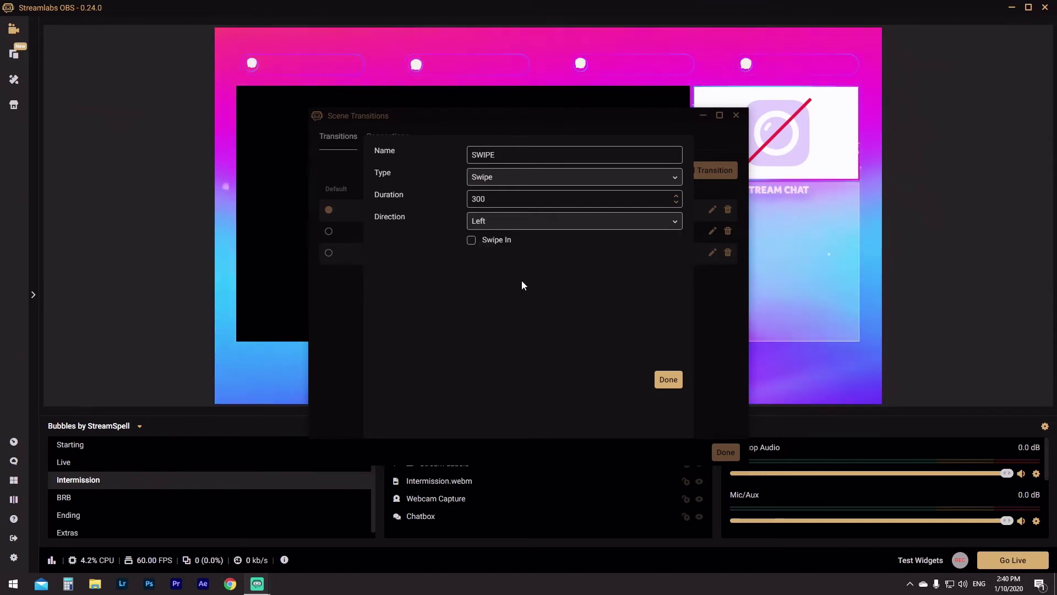
pyautogui.click(669, 379)
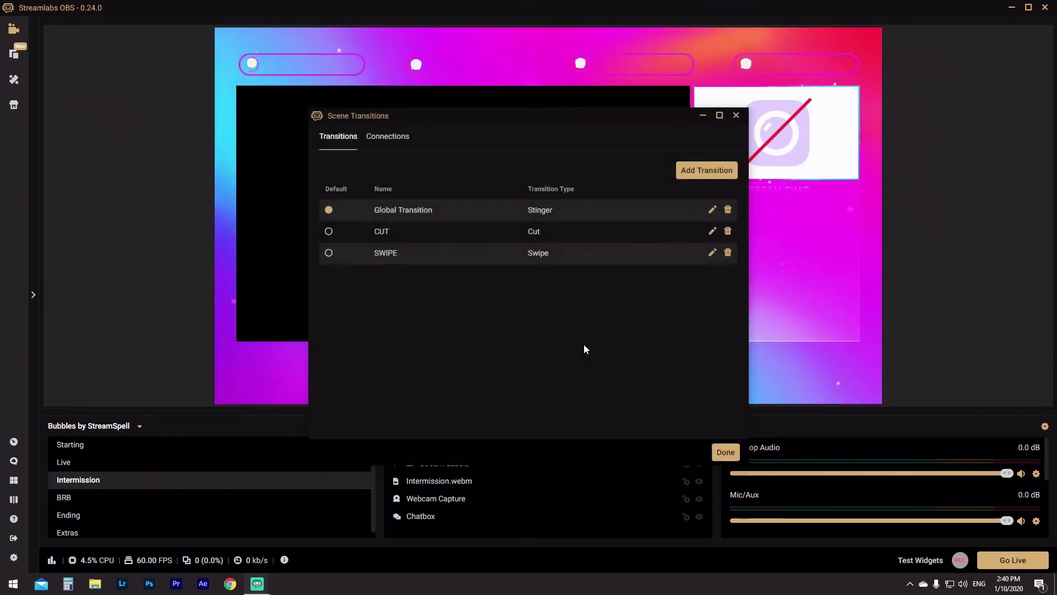
# Connect Starting to Intermission with the SWIPE transition, then close Scene Transitions
pyautogui.click(394, 144)
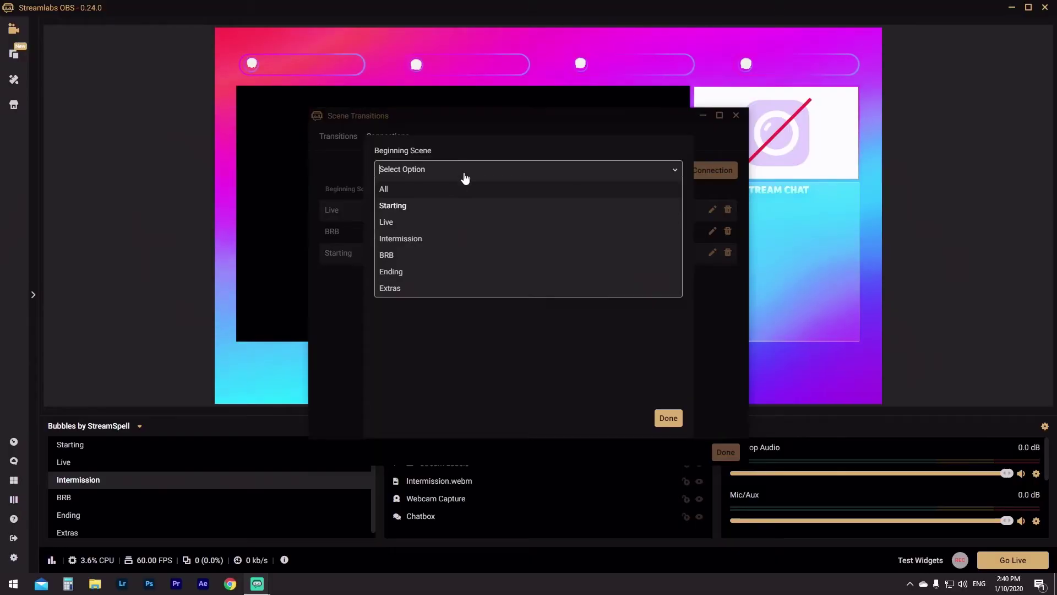
pyautogui.click(418, 205)
pyautogui.click(452, 214)
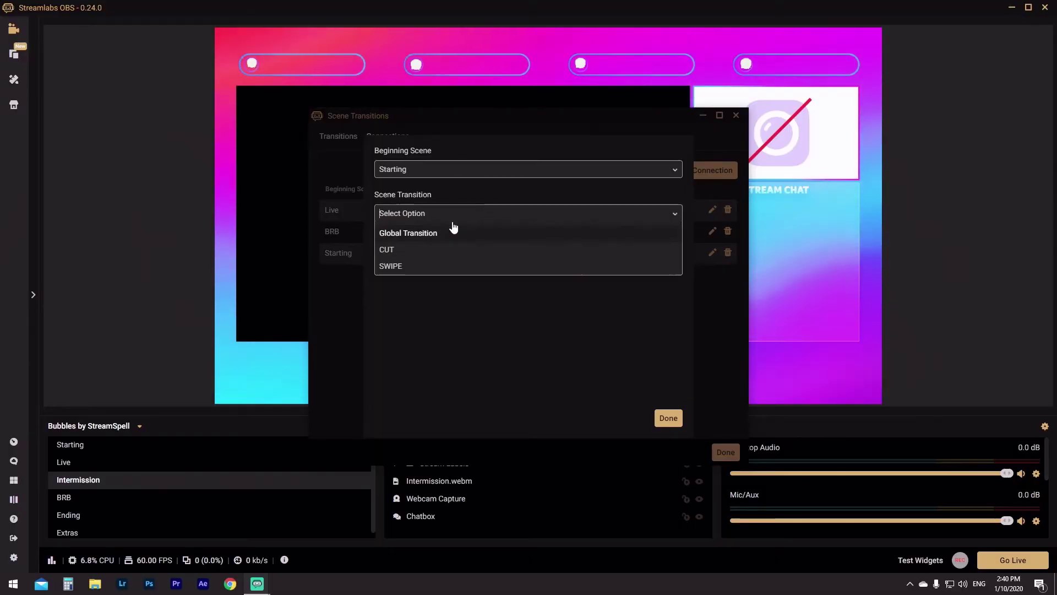
pyautogui.click(410, 270)
pyautogui.click(432, 257)
pyautogui.click(427, 330)
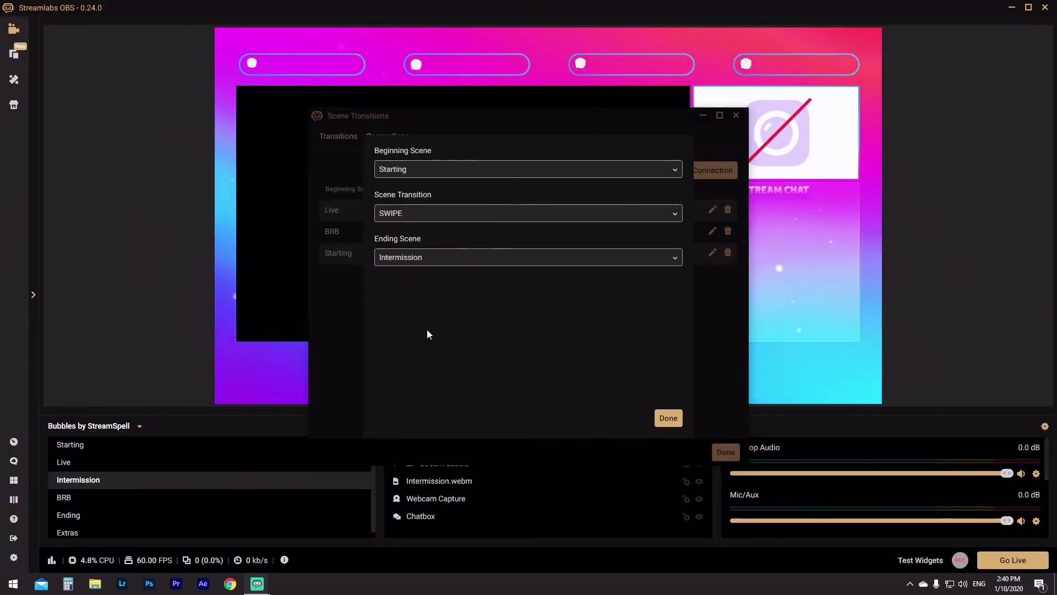
pyautogui.click(669, 418)
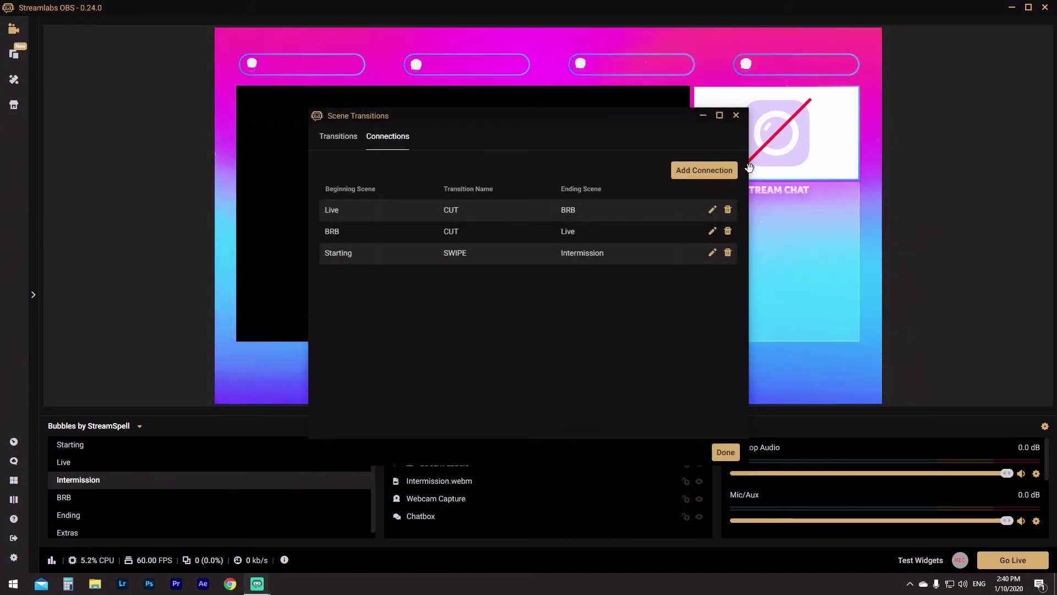
pyautogui.click(731, 450)
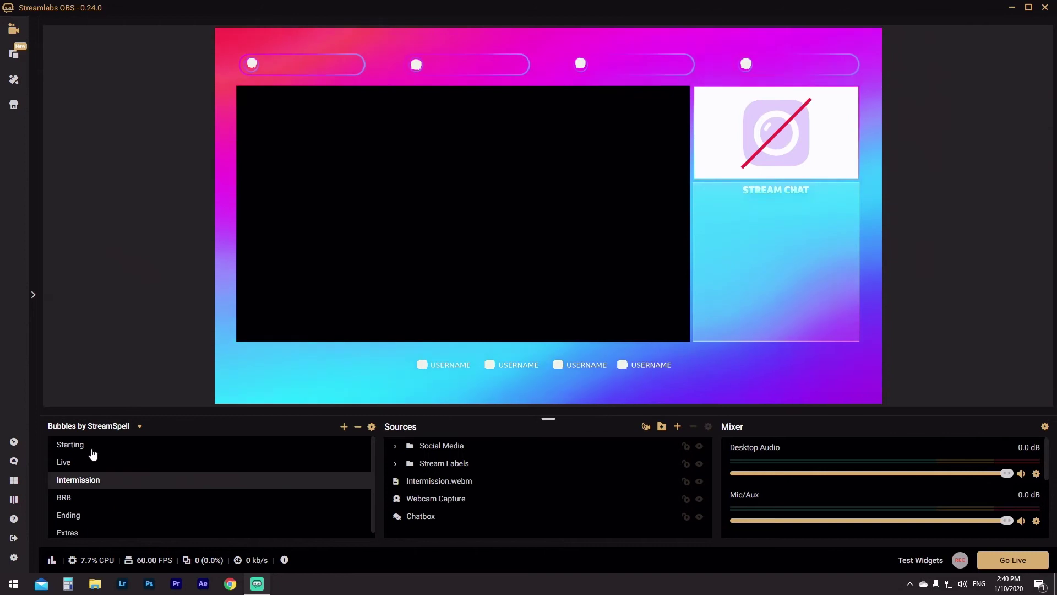
# Test the Starting→Intermission swipe and Live↔BRB cut by switching between the scenes
pyautogui.click(93, 448)
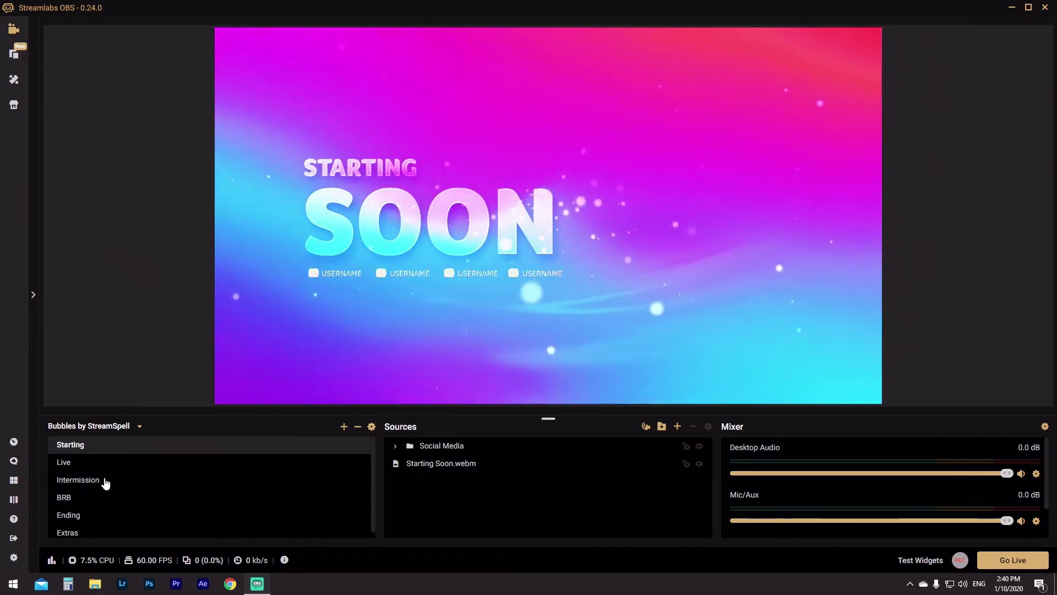
pyautogui.click(104, 480)
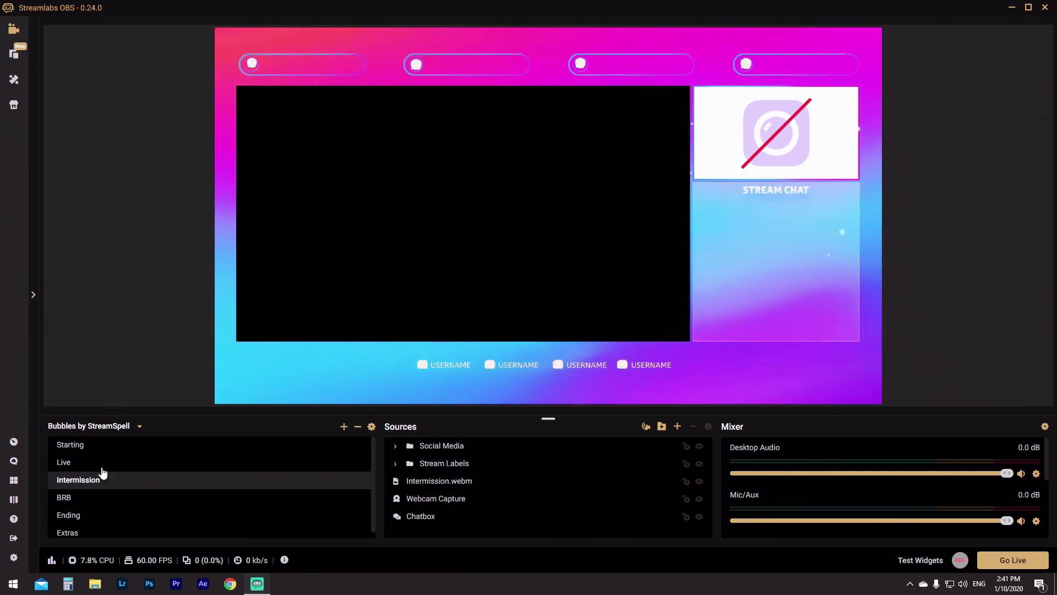
pyautogui.click(101, 445)
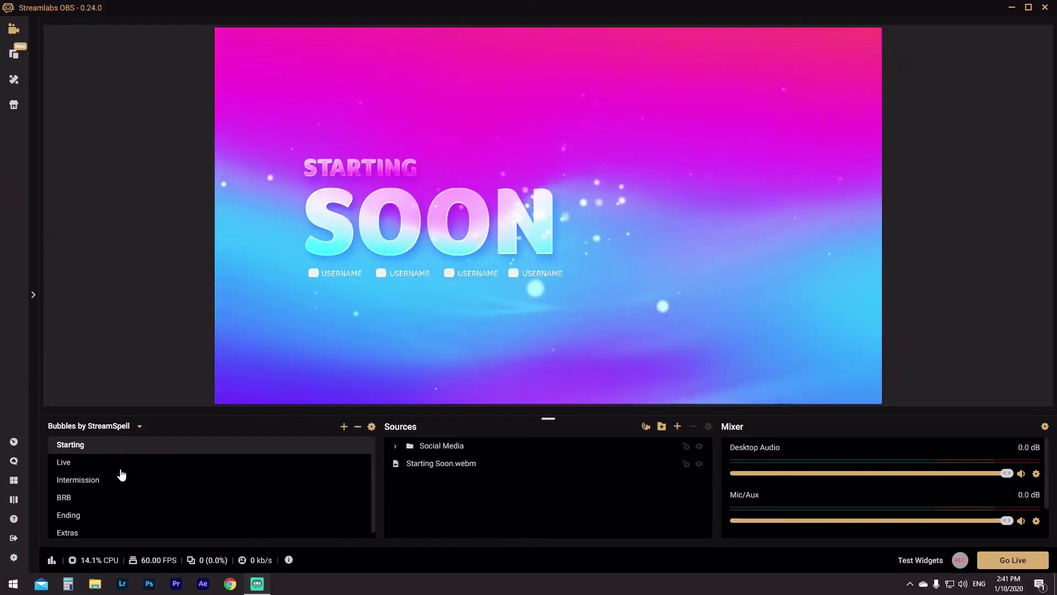
pyautogui.click(127, 466)
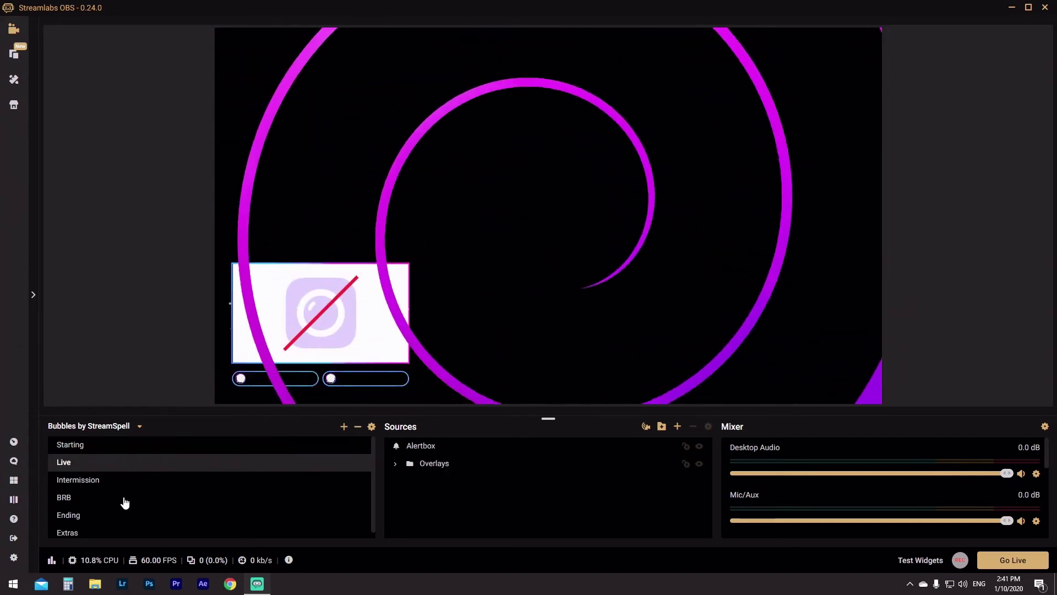
pyautogui.click(125, 498)
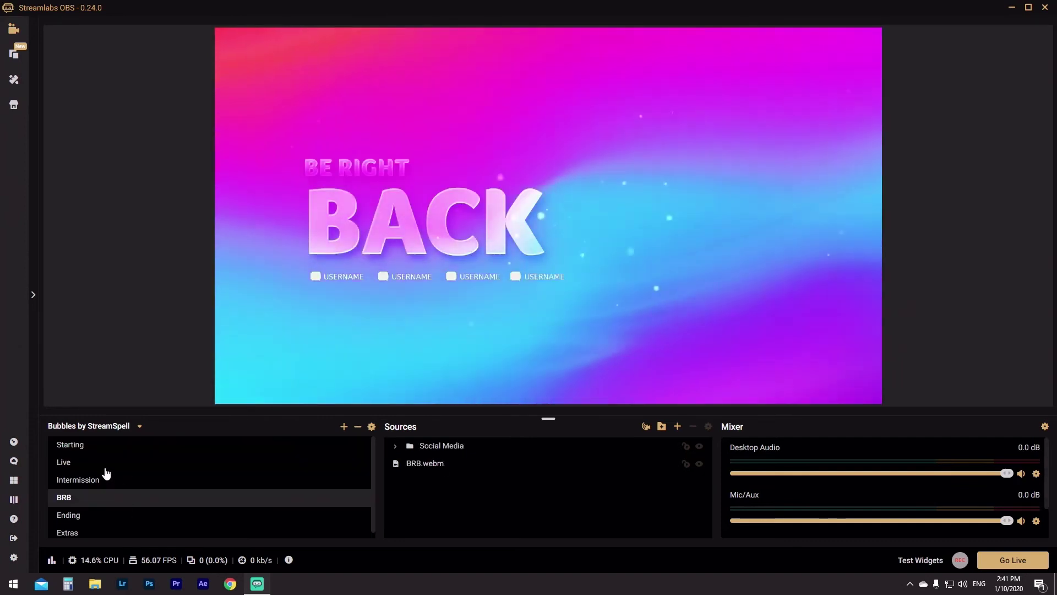
pyautogui.click(104, 473)
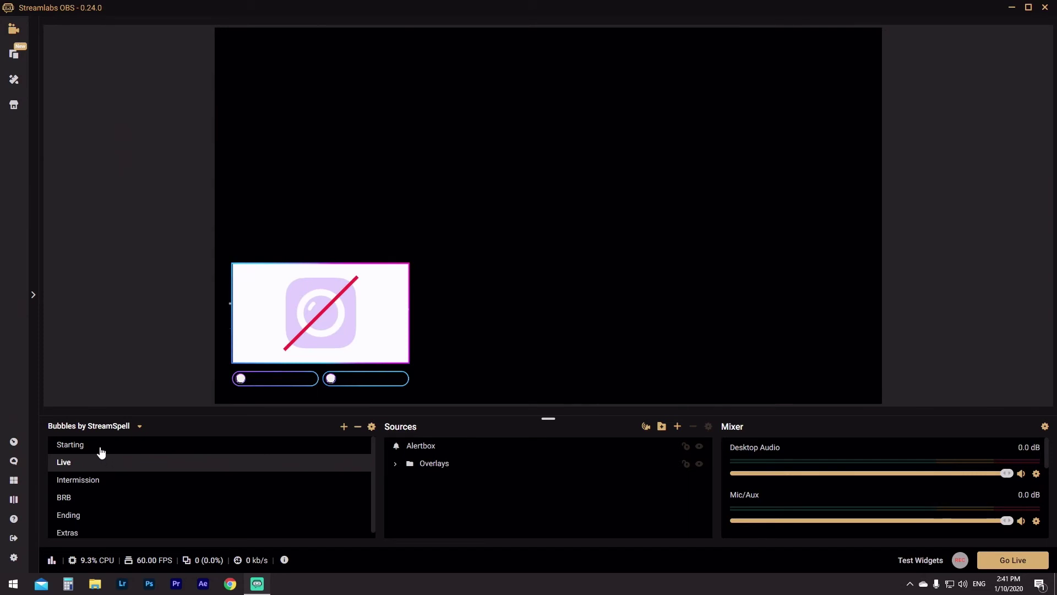
pyautogui.click(100, 445)
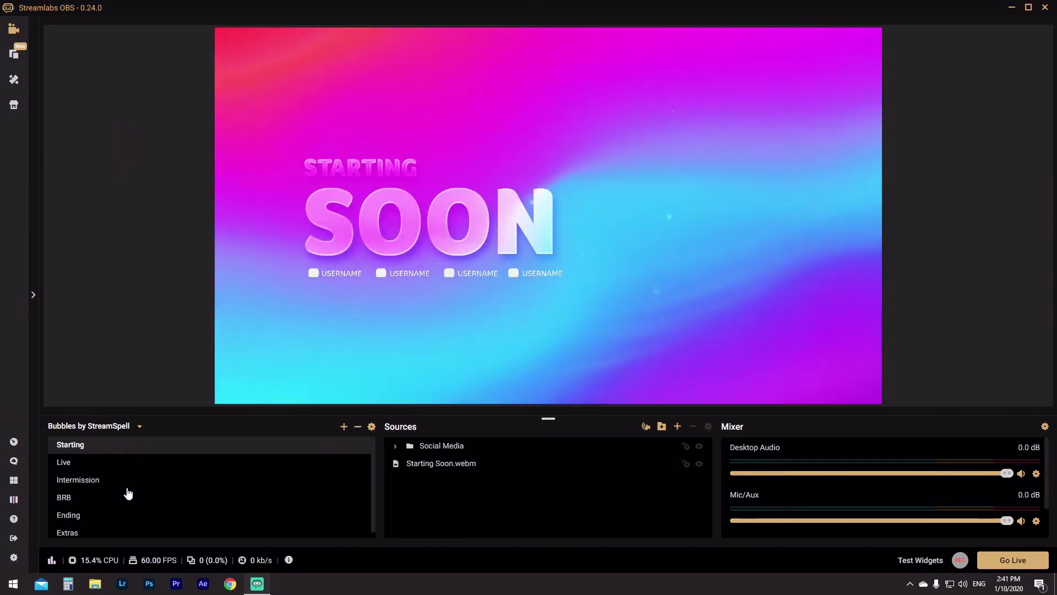
pyautogui.click(129, 484)
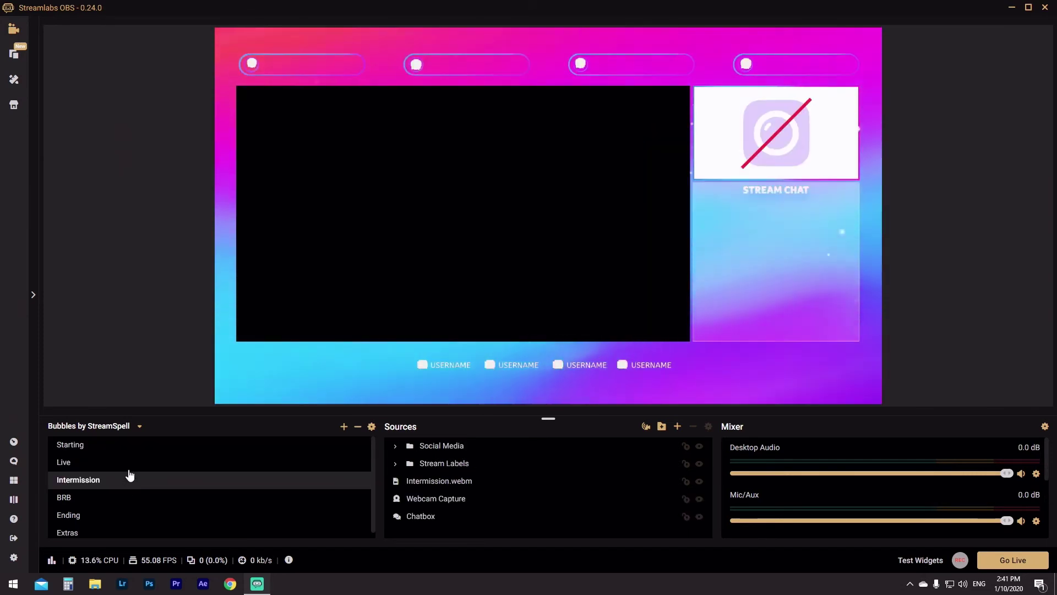
# Add a fourth scene transition and set its type to Stinger
pyautogui.click(372, 426)
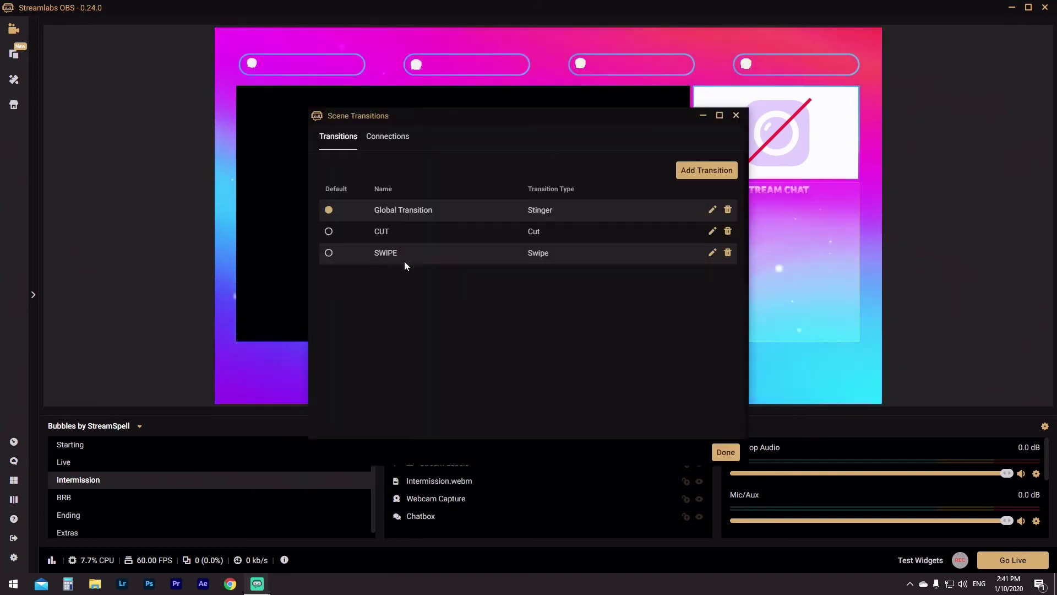
pyautogui.click(705, 170)
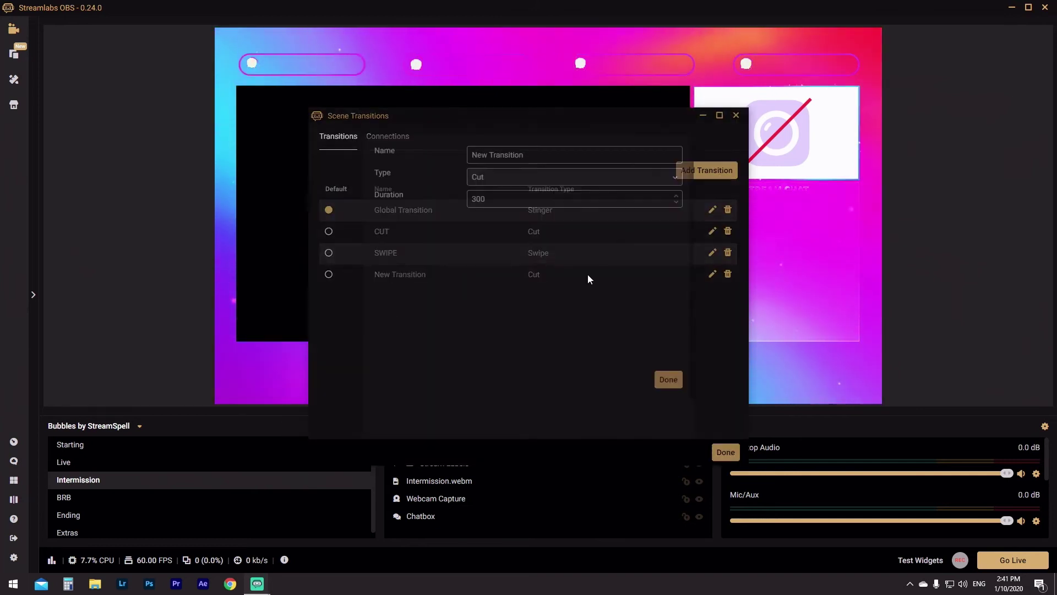
pyautogui.click(511, 184)
pyautogui.click(502, 296)
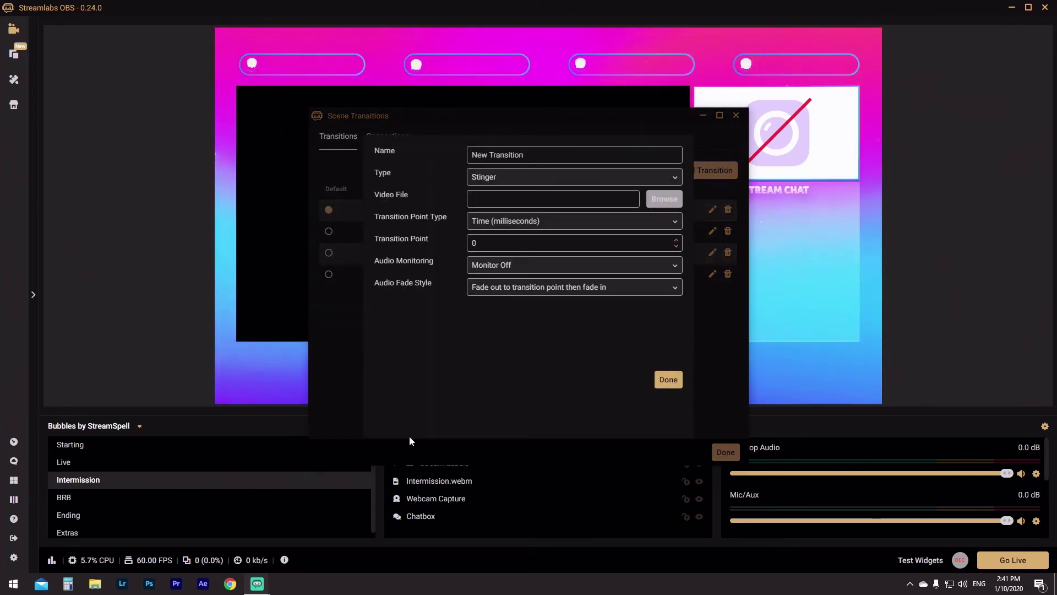